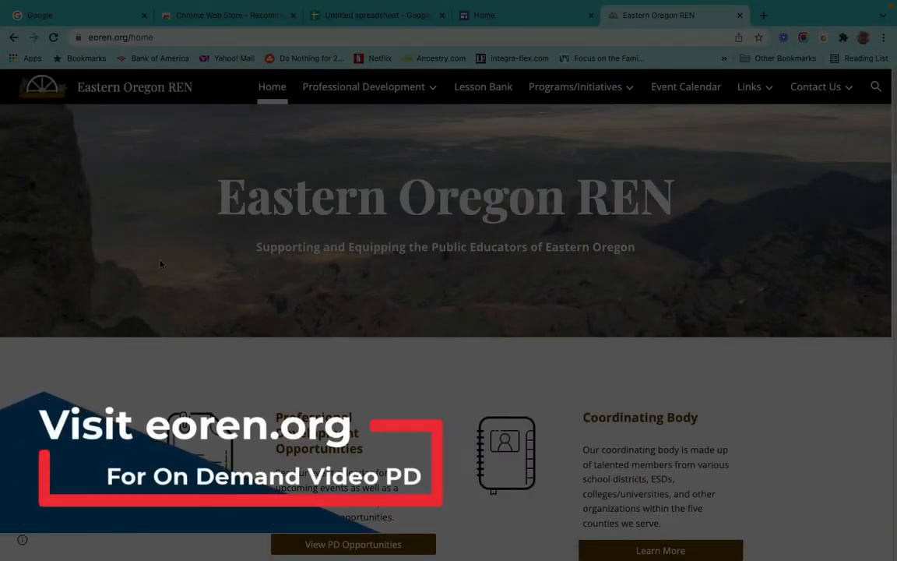
Open the Micro PD Videos page of the Eastern Oregon REN site and look over its highlighted videos
mouse_move(405, 92)
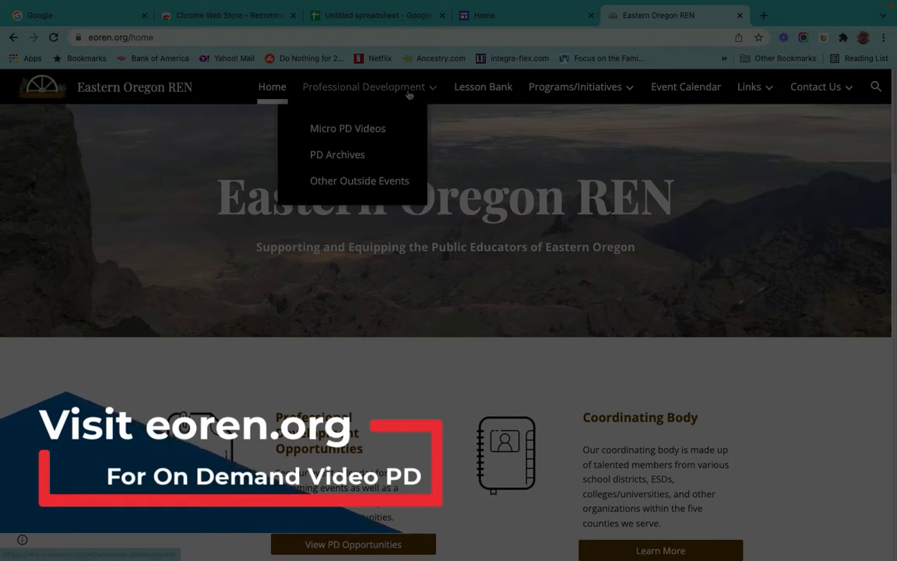
click(364, 136)
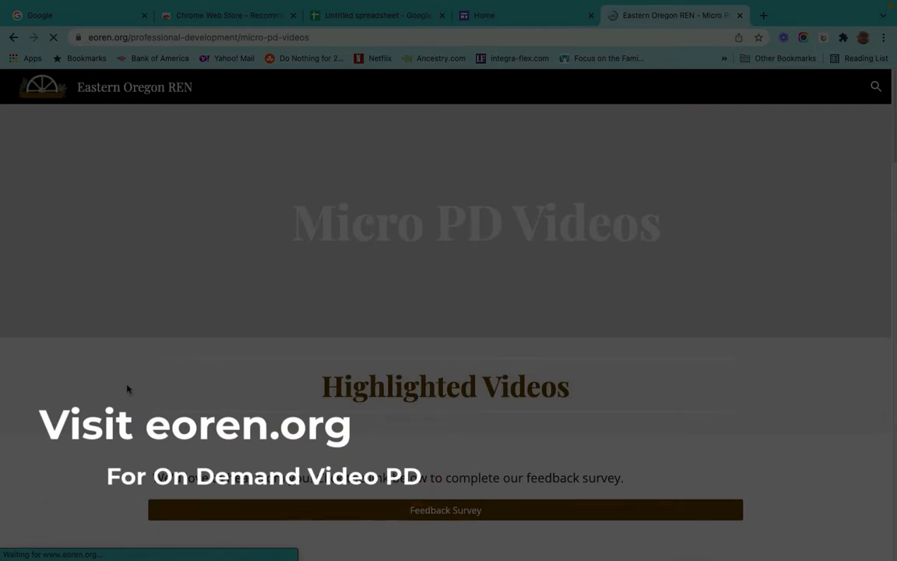
scroll(127, 389, down, 3)
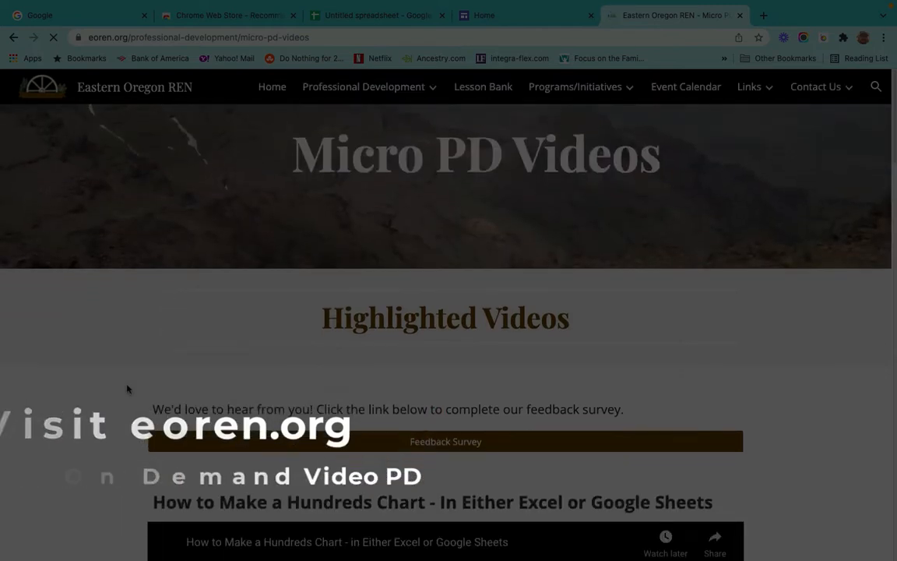
scroll(127, 389, down, 3)
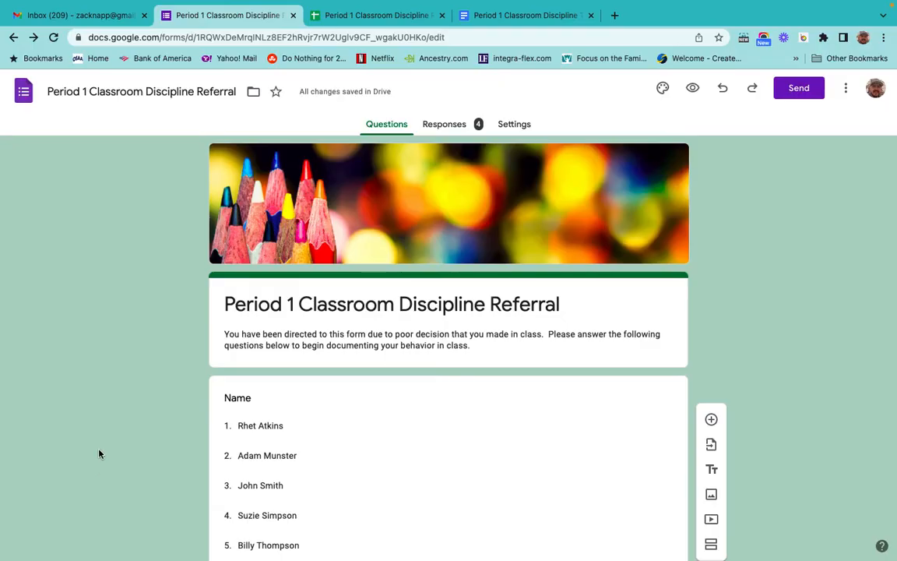
scroll(101, 468, down, 3)
scroll(100, 469, up, 4)
scroll(100, 469, down, 1)
scroll(100, 469, up, 1)
scroll(68, 460, down, 2)
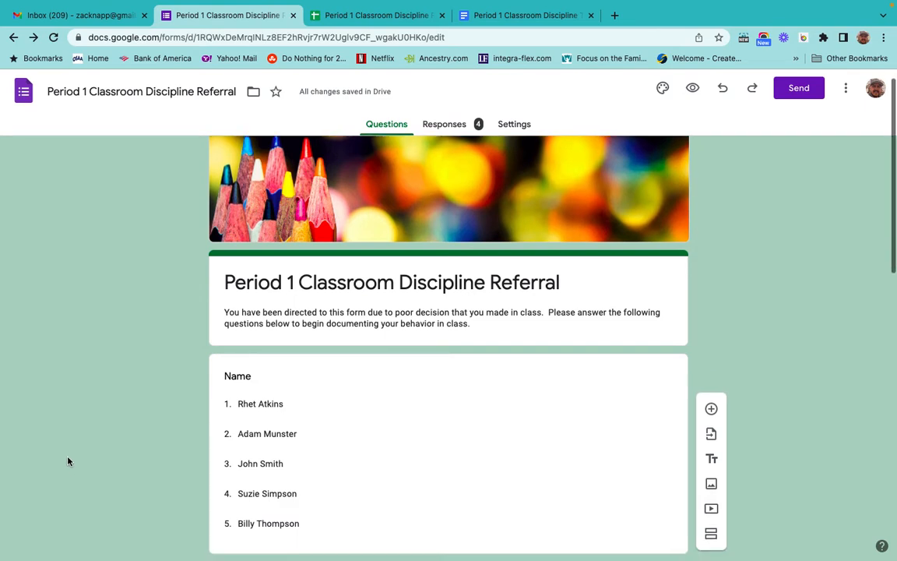
scroll(67, 461, up, 2)
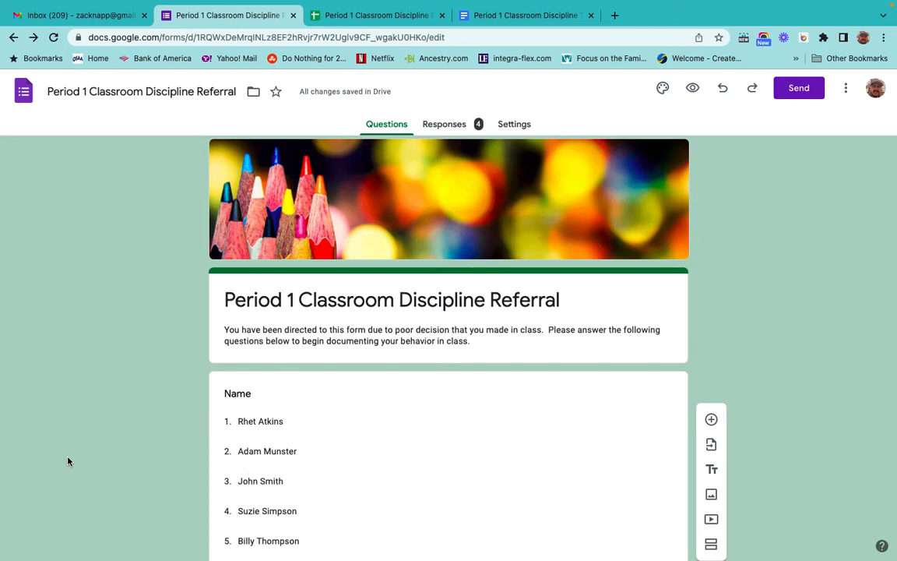
scroll(68, 461, down, 2)
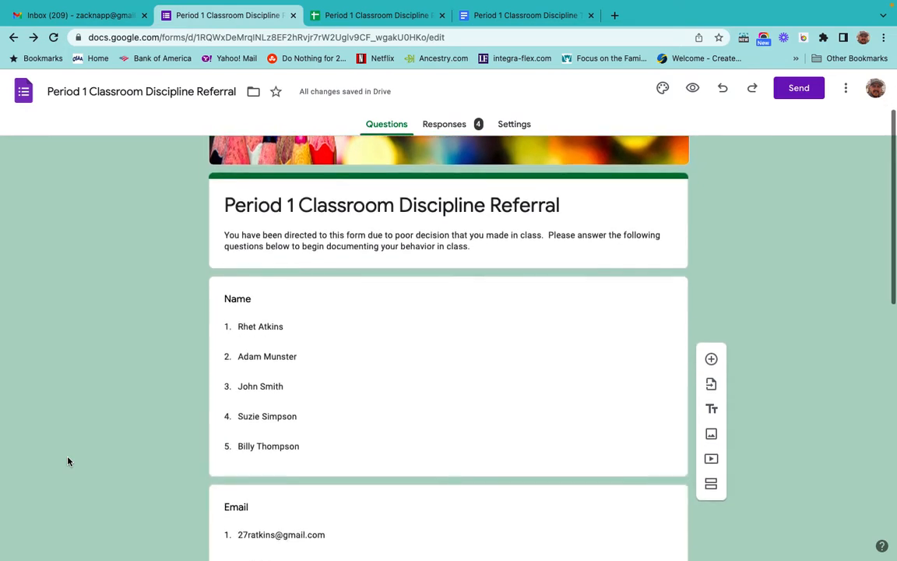
scroll(68, 461, down, 1)
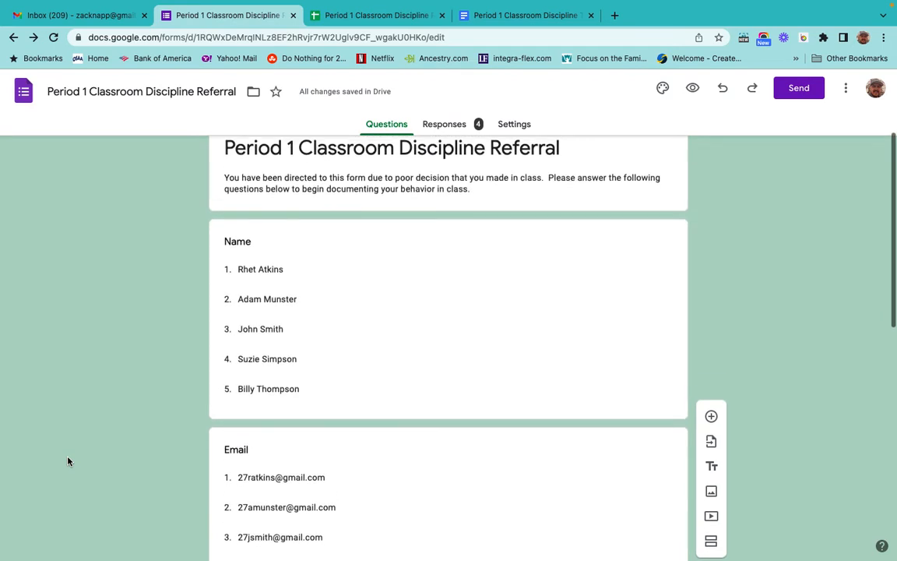
scroll(68, 461, up, 1)
scroll(68, 461, up, 1)
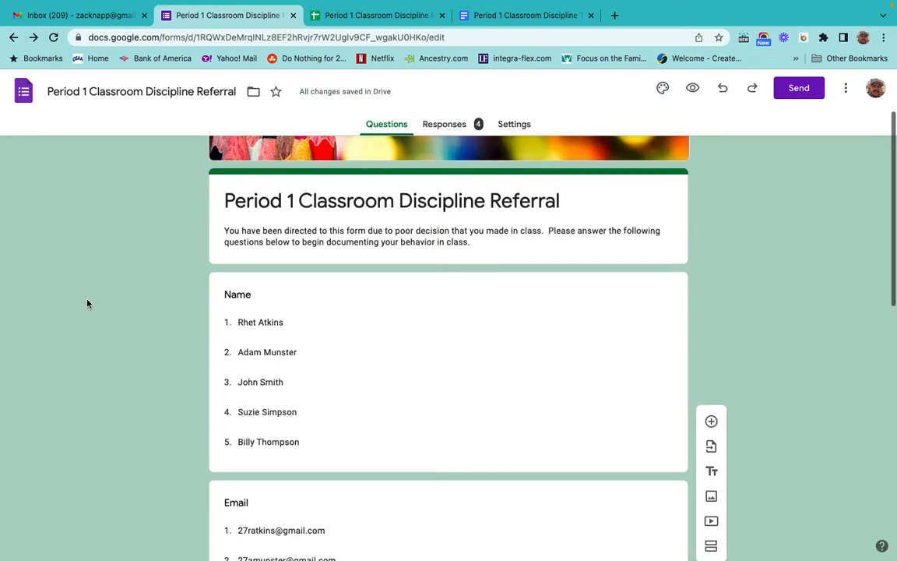
scroll(88, 304, up, 3)
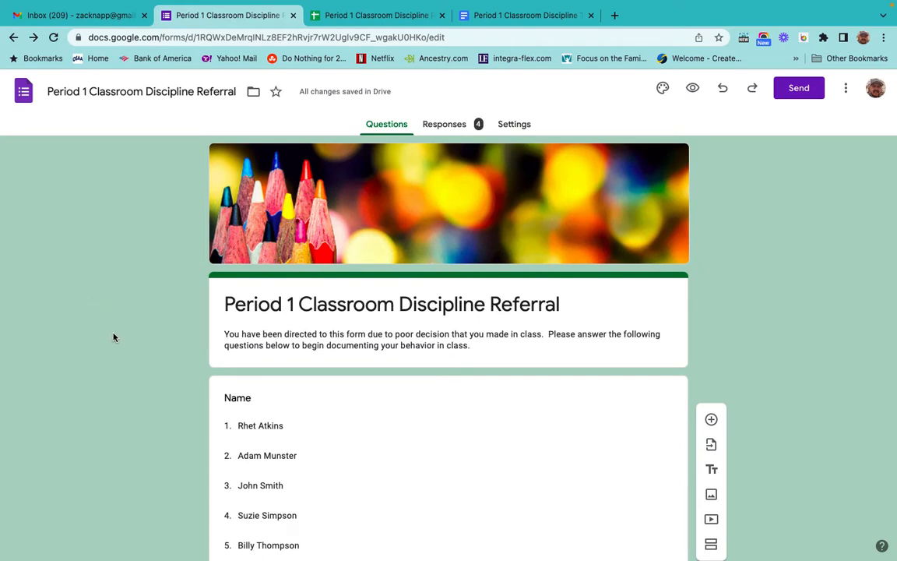
scroll(112, 336, down, 1)
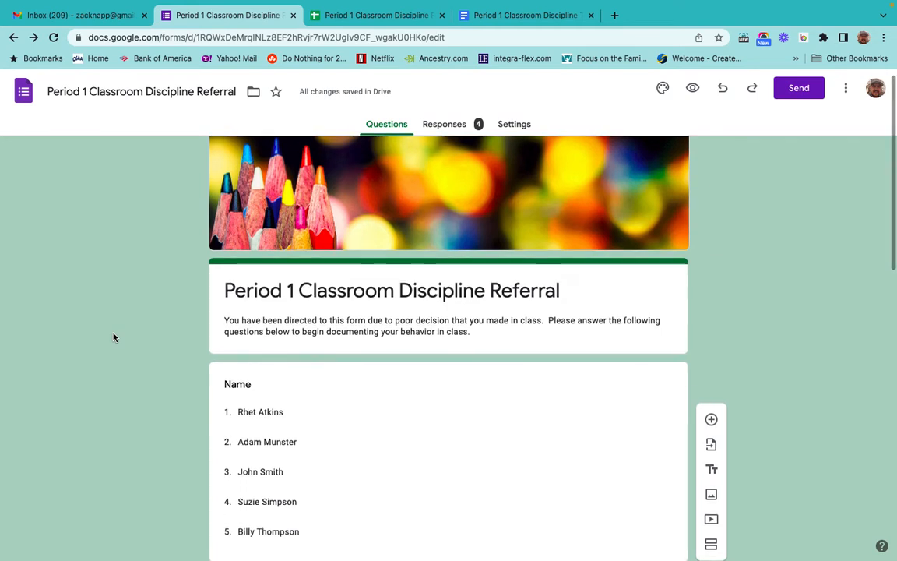
scroll(113, 336, up, 1)
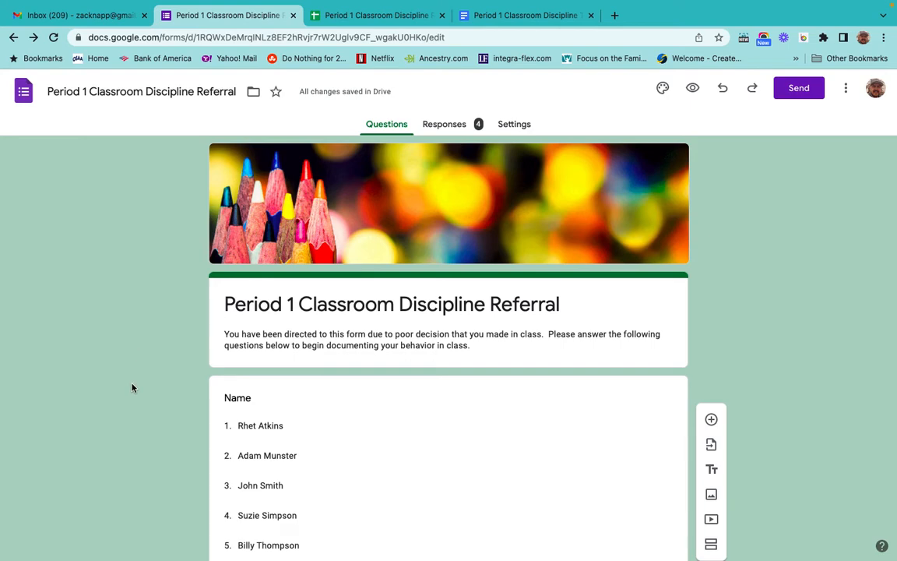
Examine the referral form's questions, from the Name and Email choices through the classroom rules to the two long-answer questions
scroll(132, 387, down, 5)
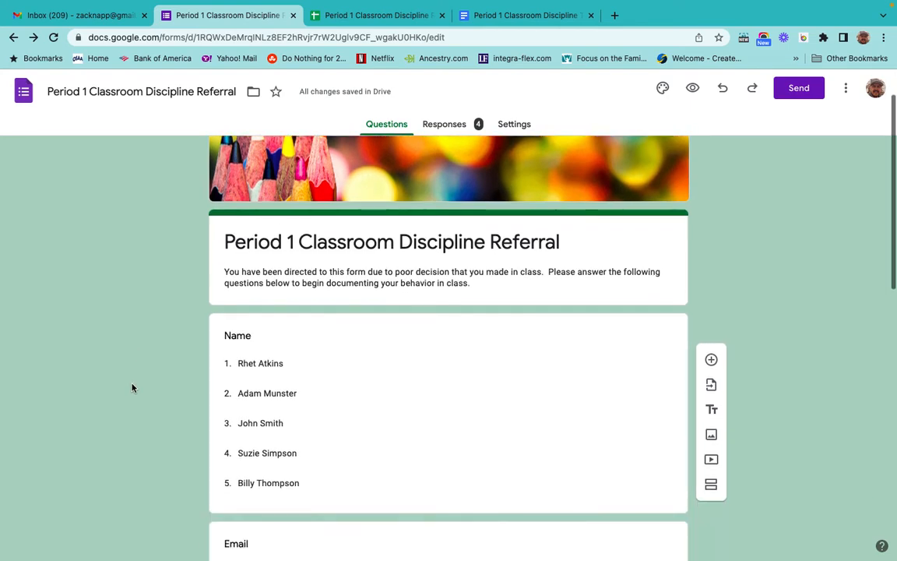
scroll(133, 387, down, 1)
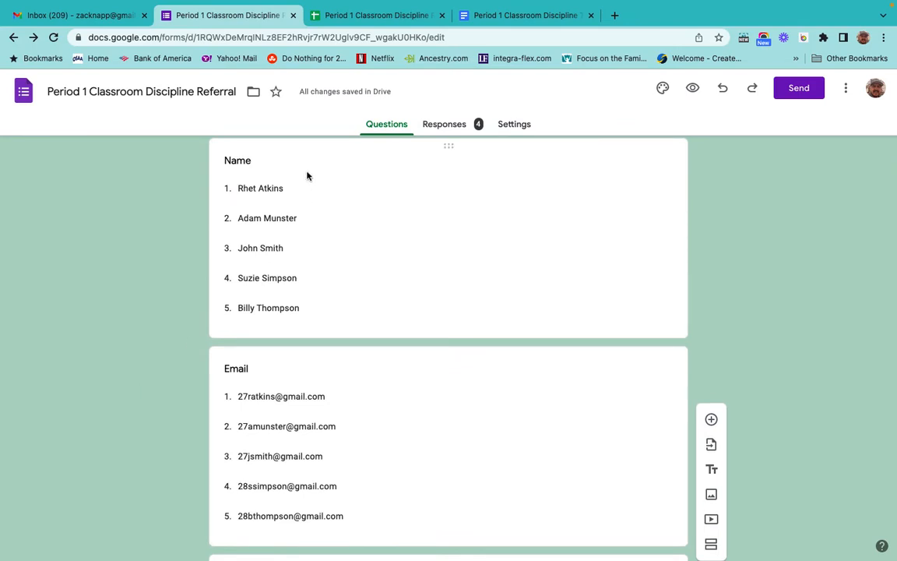
click(278, 162)
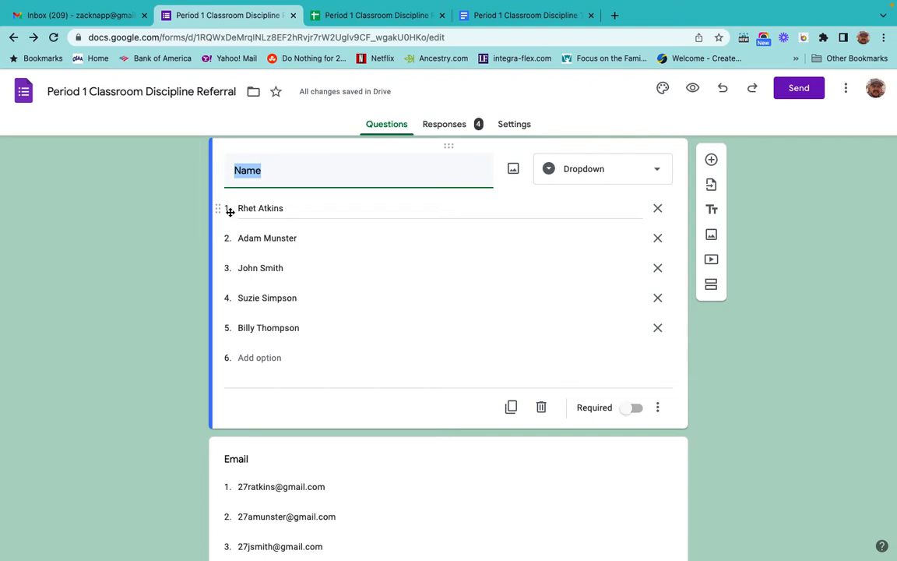
click(193, 203)
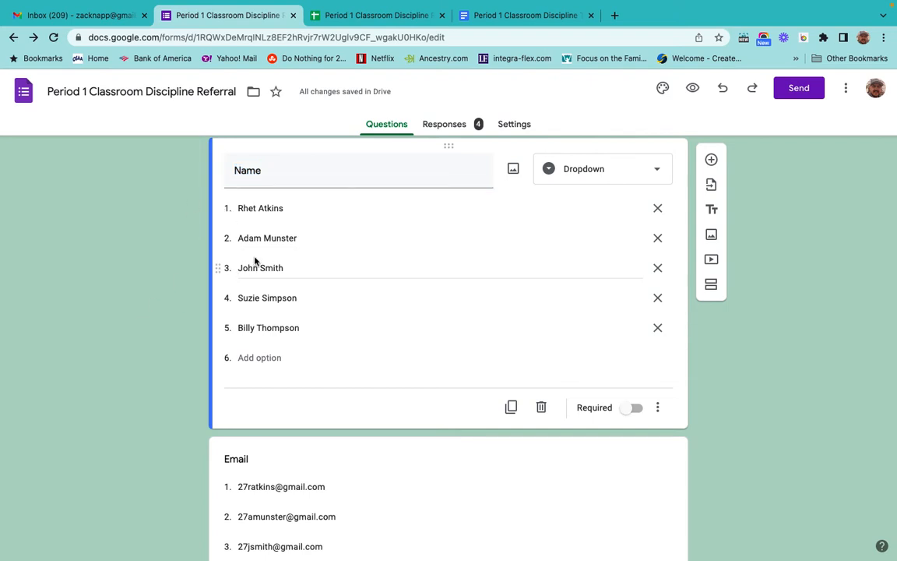
scroll(281, 437, down, 1)
scroll(281, 437, down, 2)
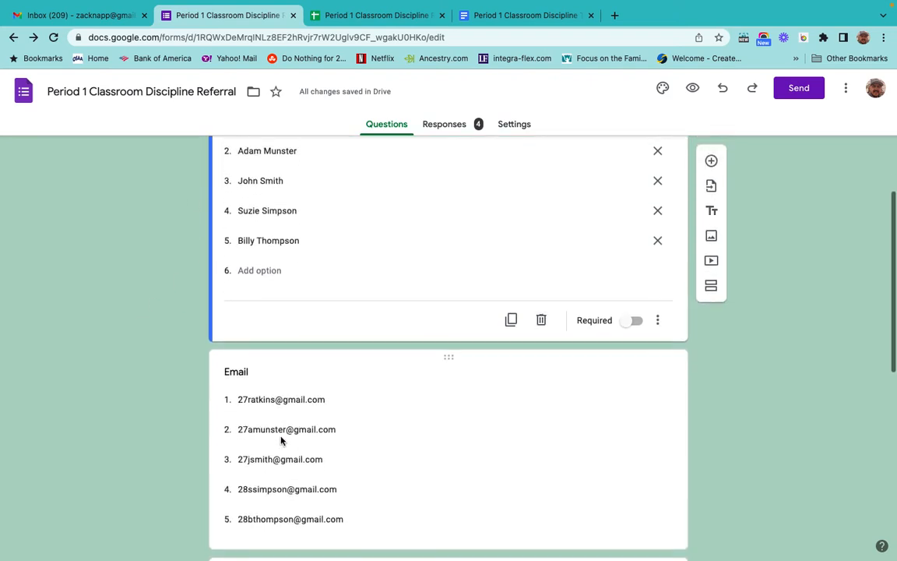
scroll(281, 437, up, 2)
scroll(281, 437, down, 4)
scroll(281, 437, down, 3)
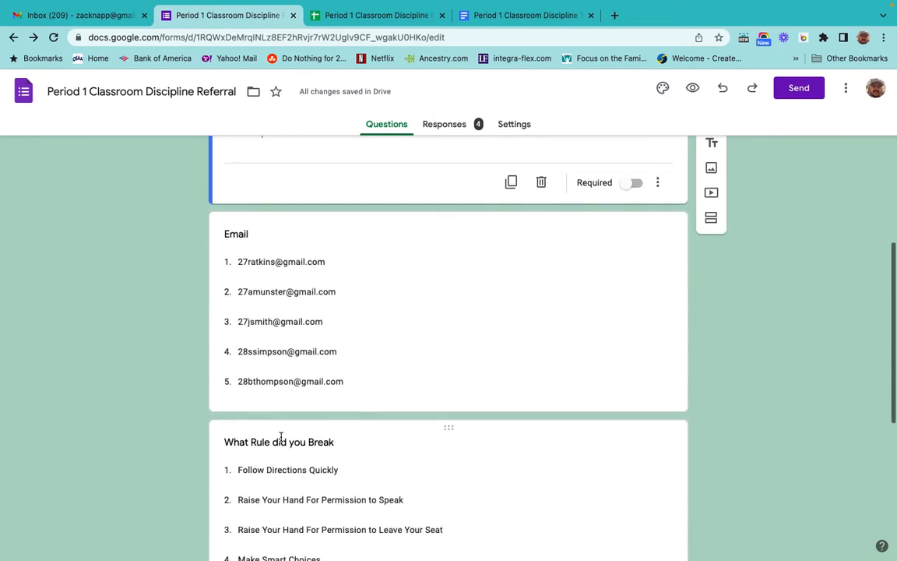
scroll(268, 432, down, 5)
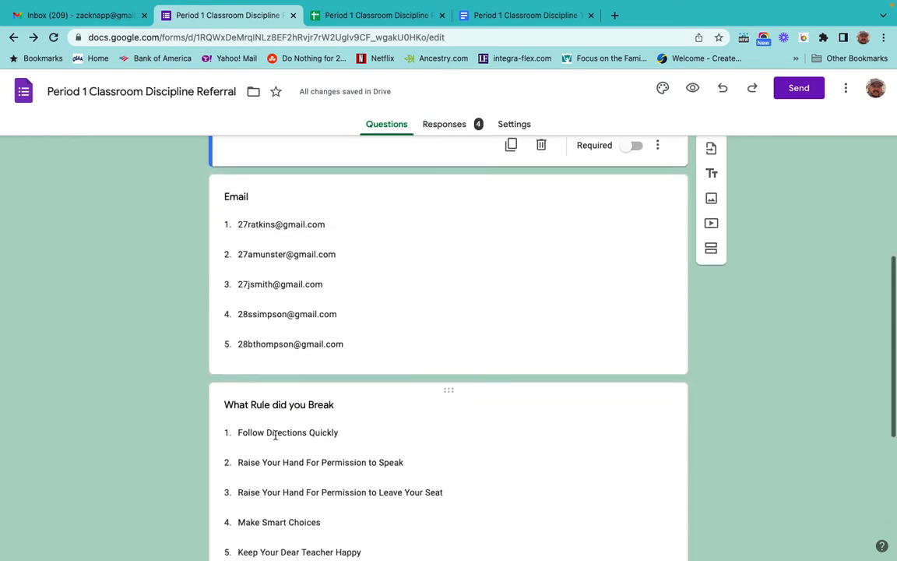
scroll(275, 436, down, 1)
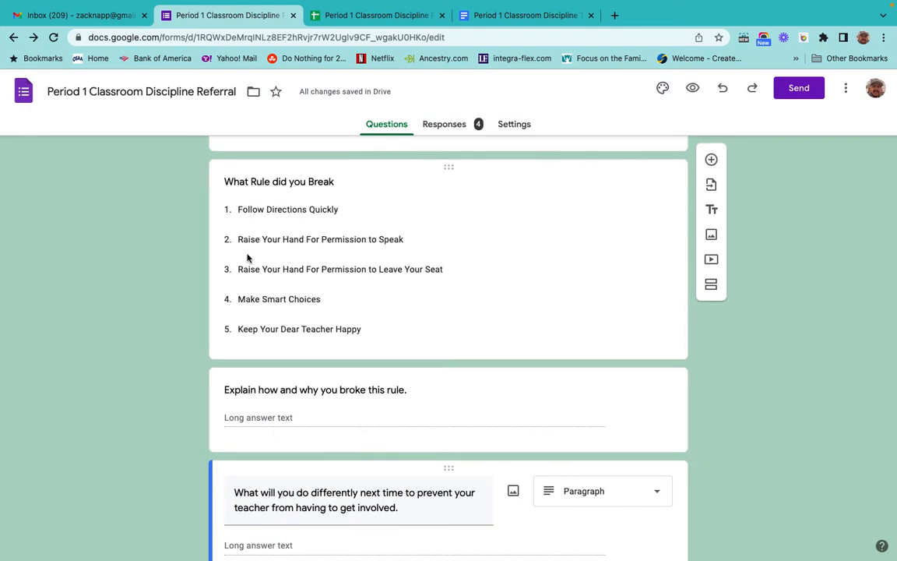
scroll(283, 301, down, 1)
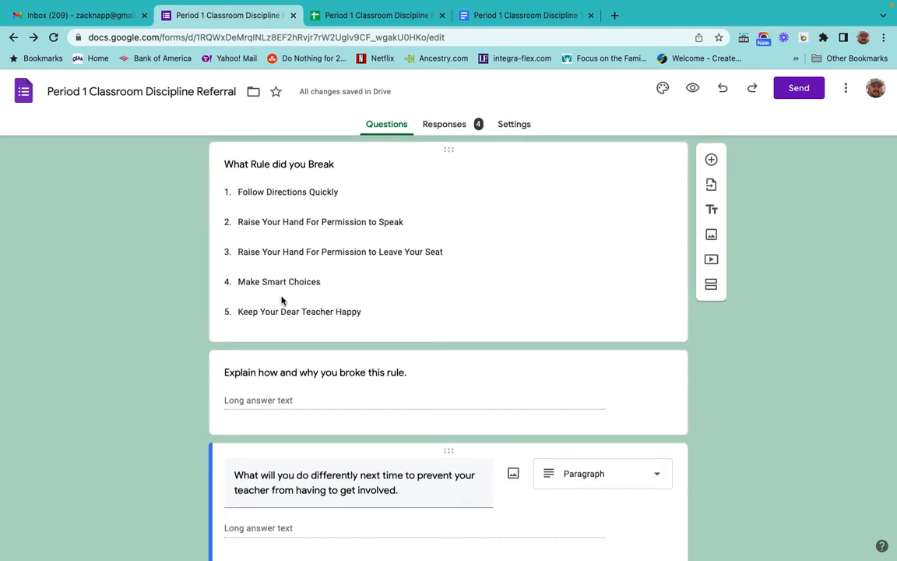
scroll(282, 300, down, 3)
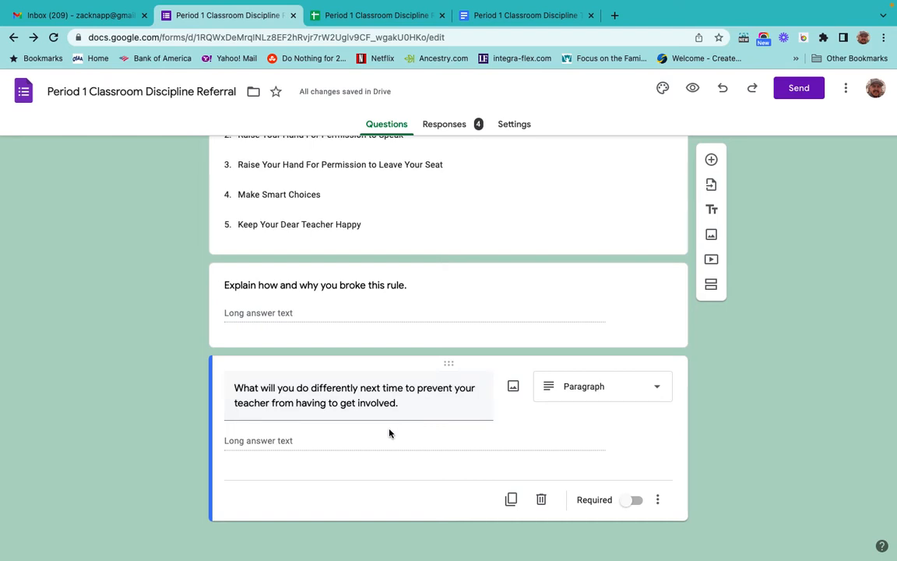
Preview the Period 1 Classroom Discipline Referral form as a respondent sees it
scroll(389, 433, up, 10)
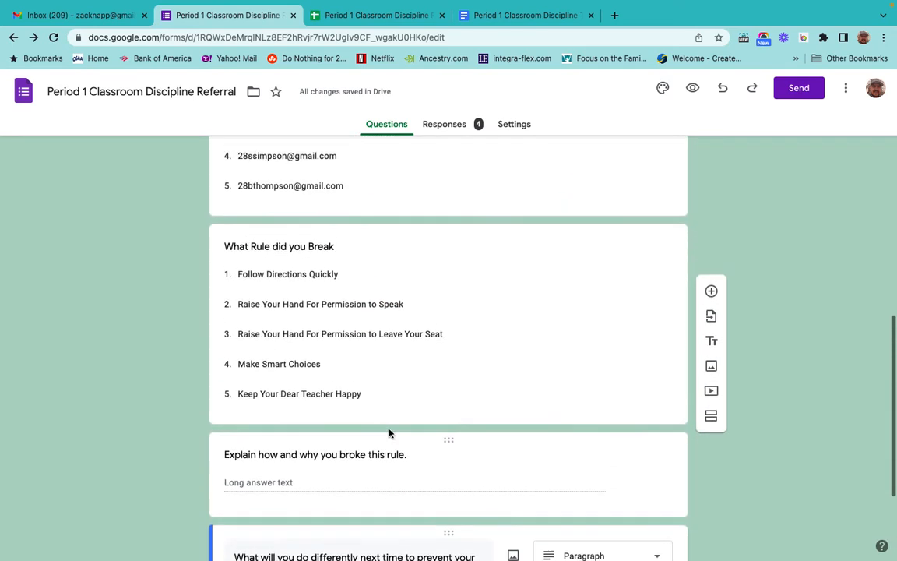
click(389, 430)
scroll(389, 431, up, 4)
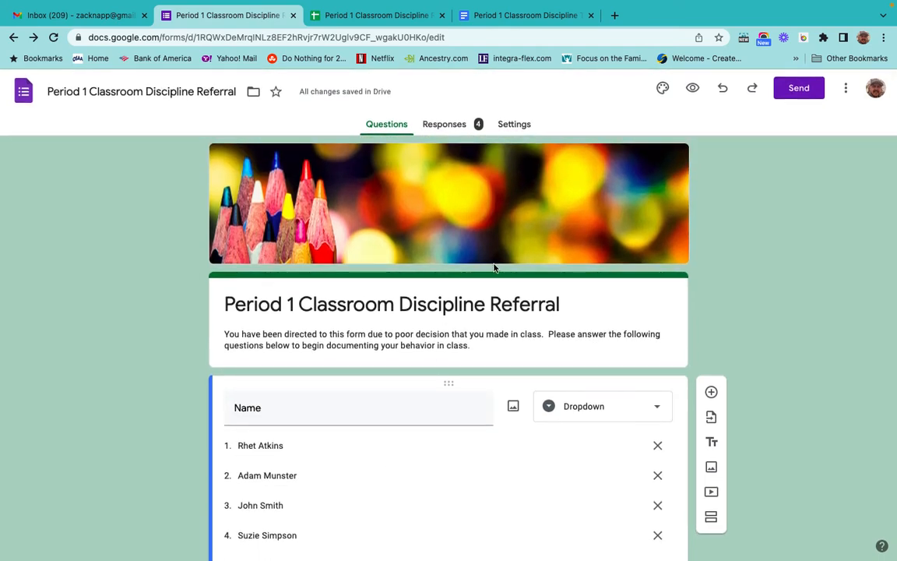
click(693, 90)
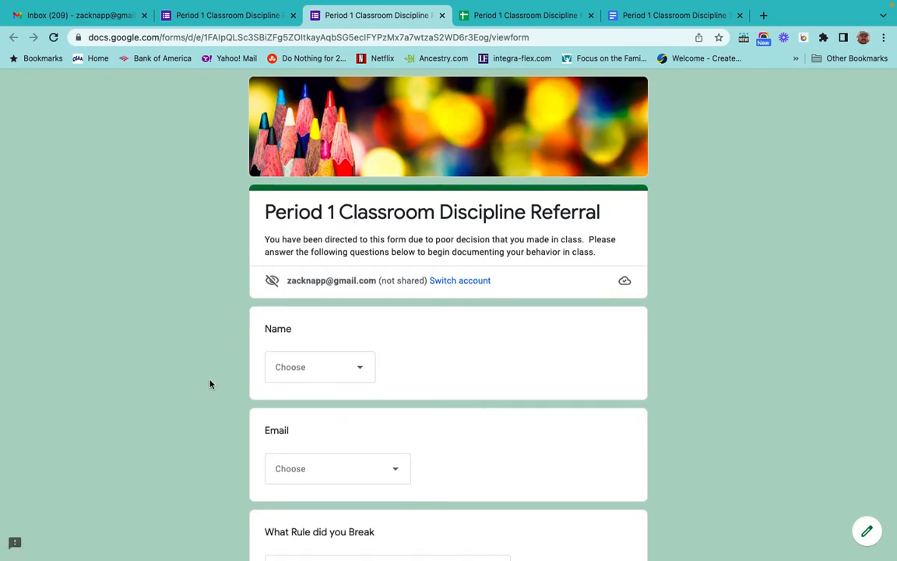
Choose the fourth listed student as the Name and that student's matching address as the Email
scroll(210, 381, down, 4)
scroll(210, 383, down, 1)
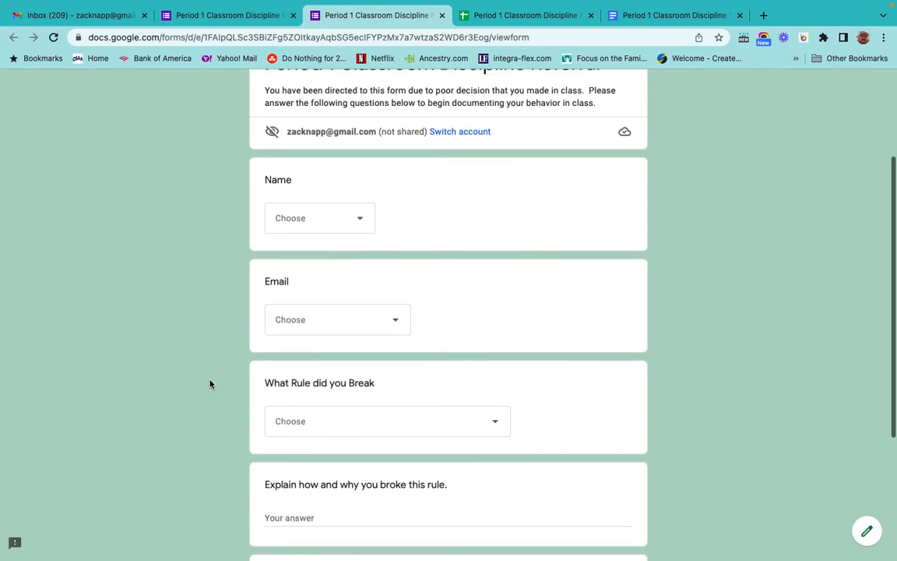
click(362, 224)
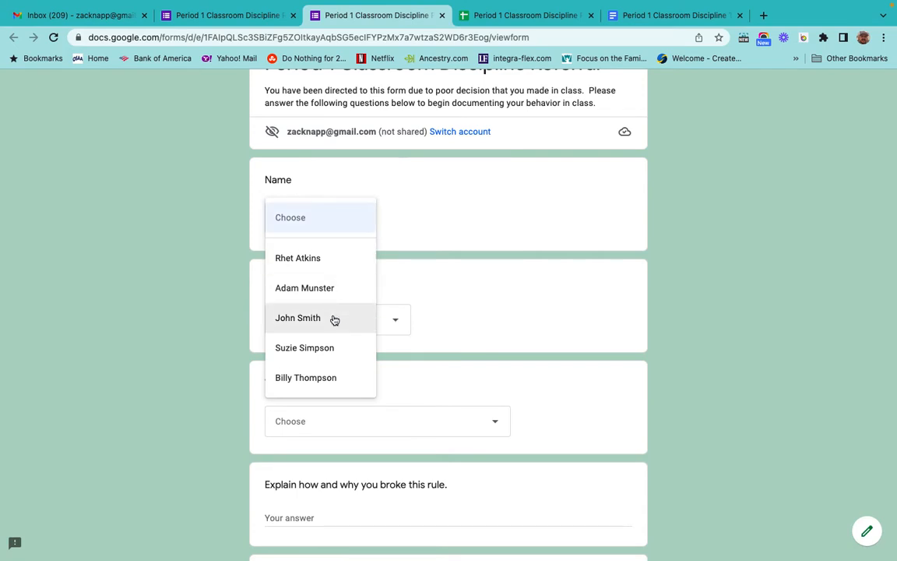
click(315, 348)
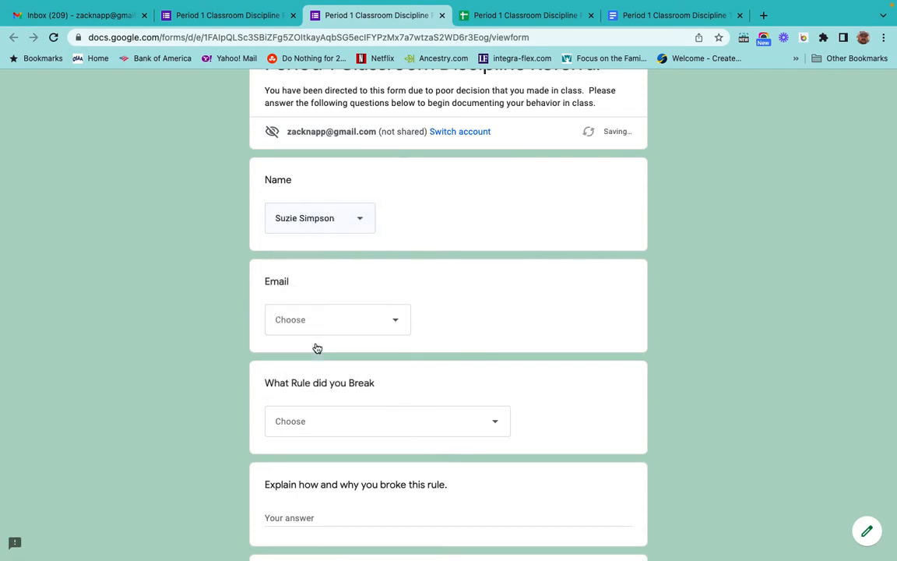
click(397, 322)
click(315, 455)
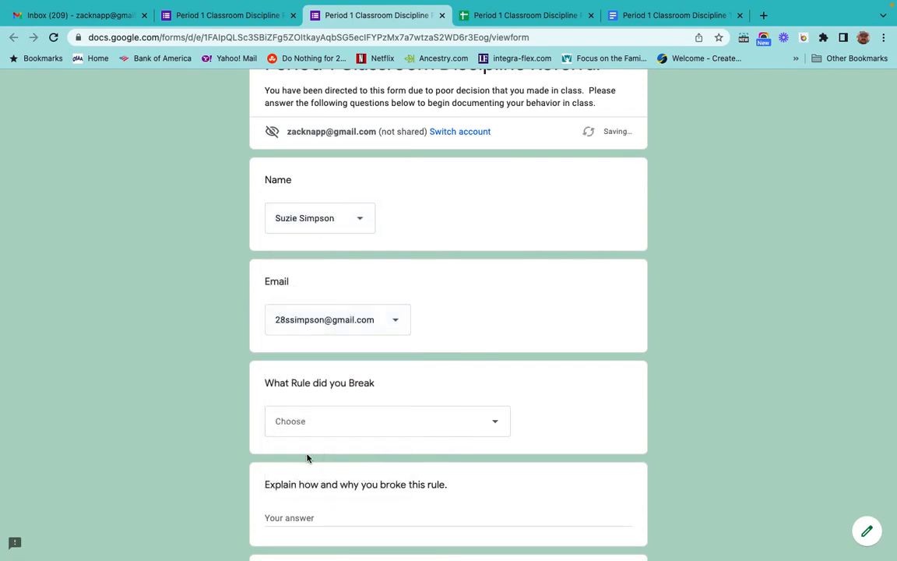
Choose "Keep Your Dear Teacher Happy" as the rule that was broken
scroll(184, 448, down, 5)
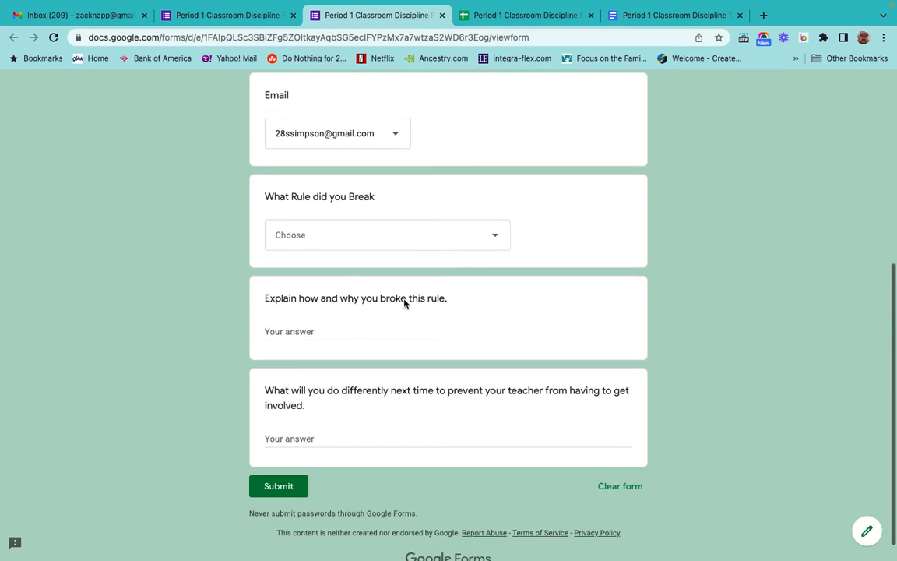
click(495, 238)
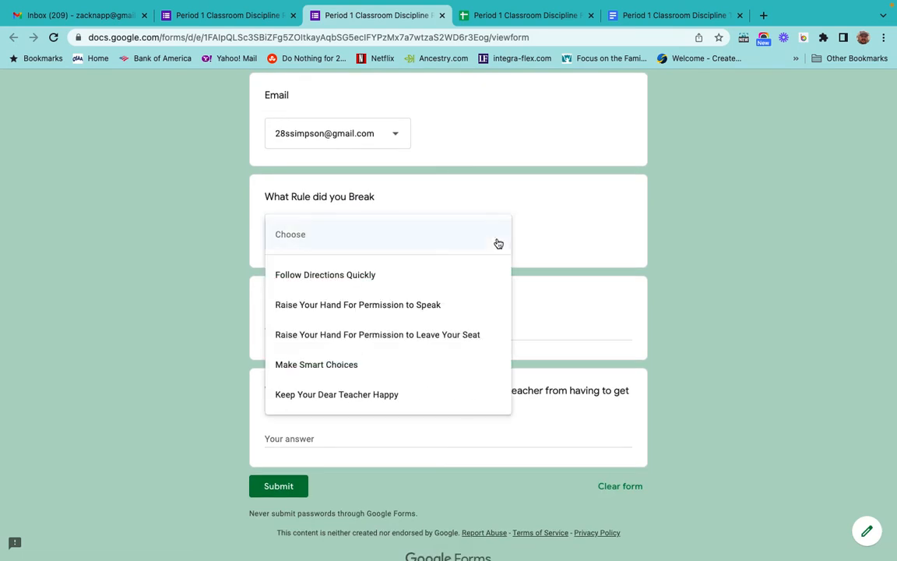
click(336, 394)
Explain the broken rule with "I was rude", answer what to do differently with "be nice", and submit the form
scroll(172, 386, down, 1)
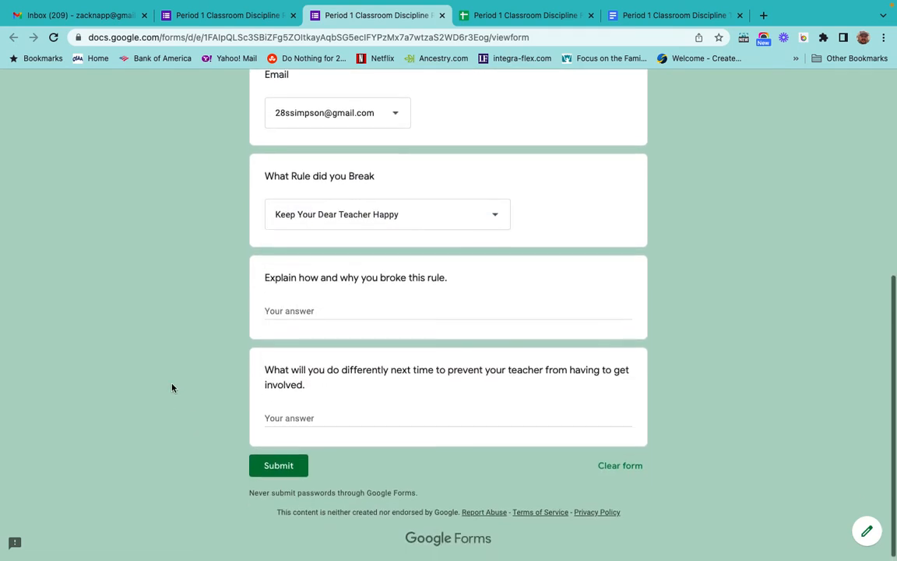
click(304, 307)
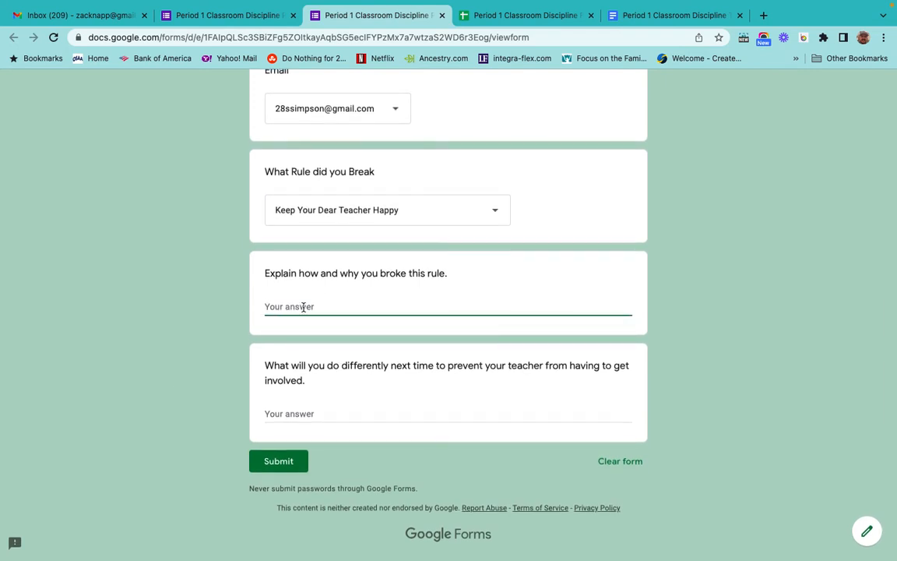
text(I was rude)
click(292, 412)
text(be nice)
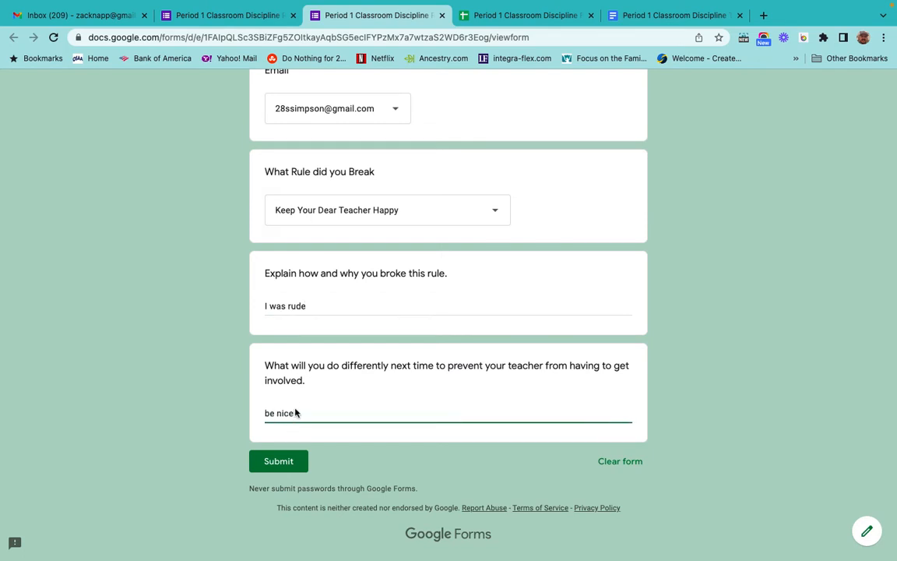
click(278, 460)
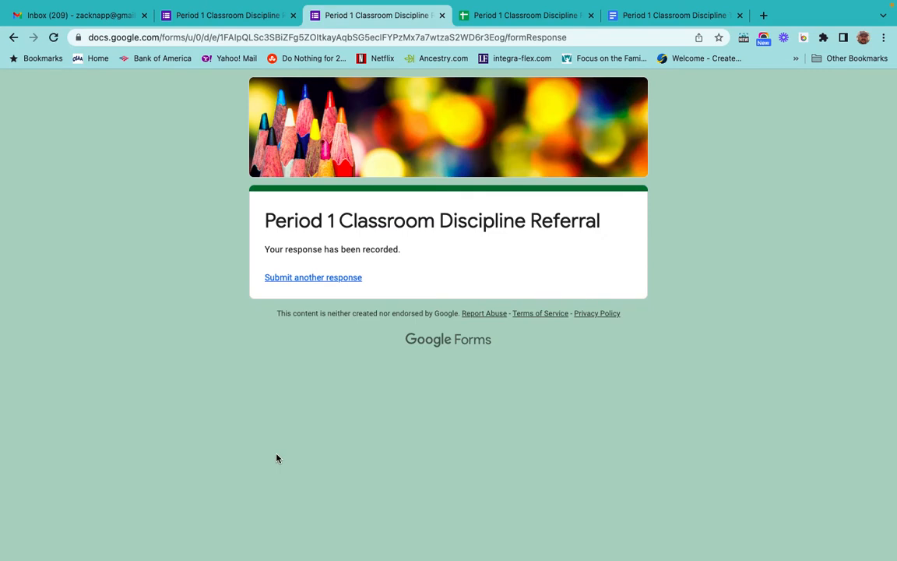
Close the submitted form and examine the Name and Email charts in the referral form's response summary
click(441, 15)
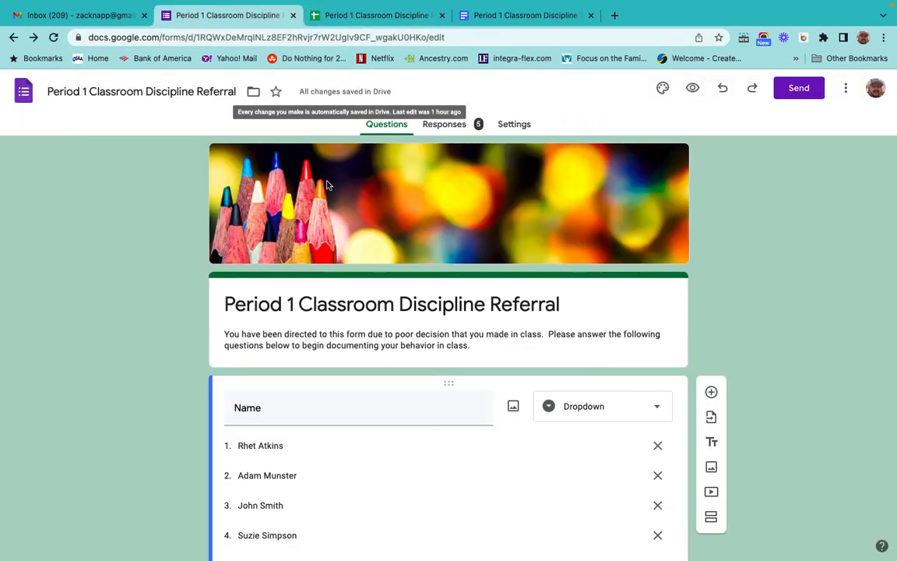
click(451, 126)
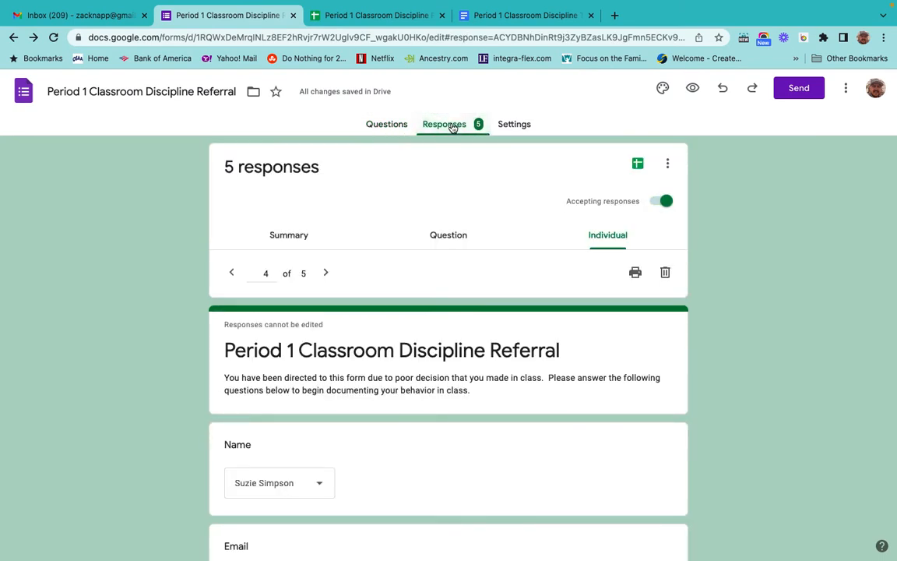
click(283, 244)
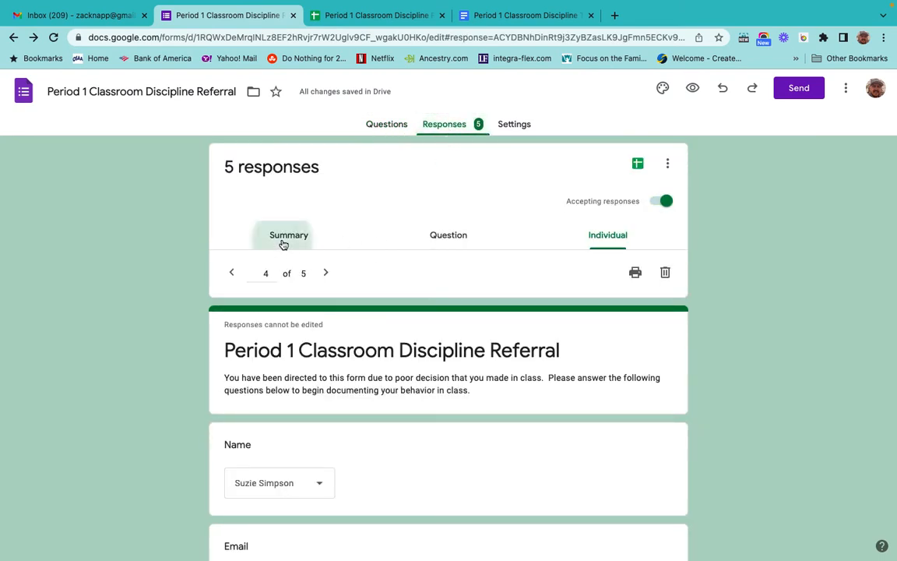
scroll(296, 426, down, 2)
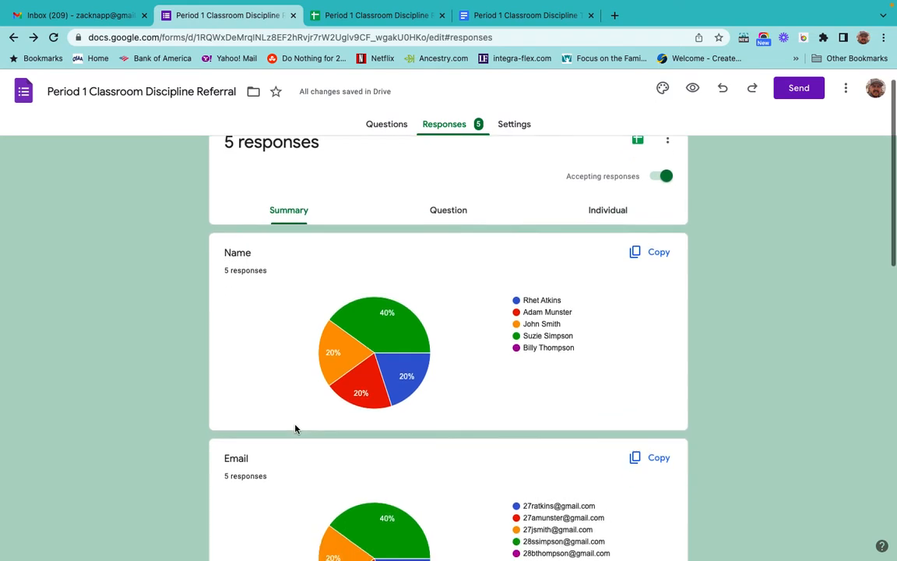
scroll(295, 427, down, 1)
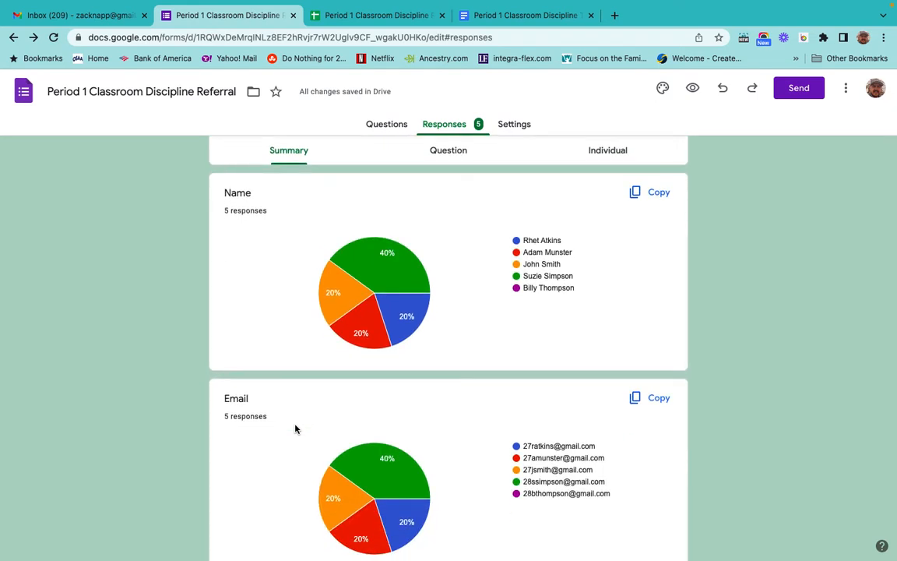
scroll(295, 427, down, 2)
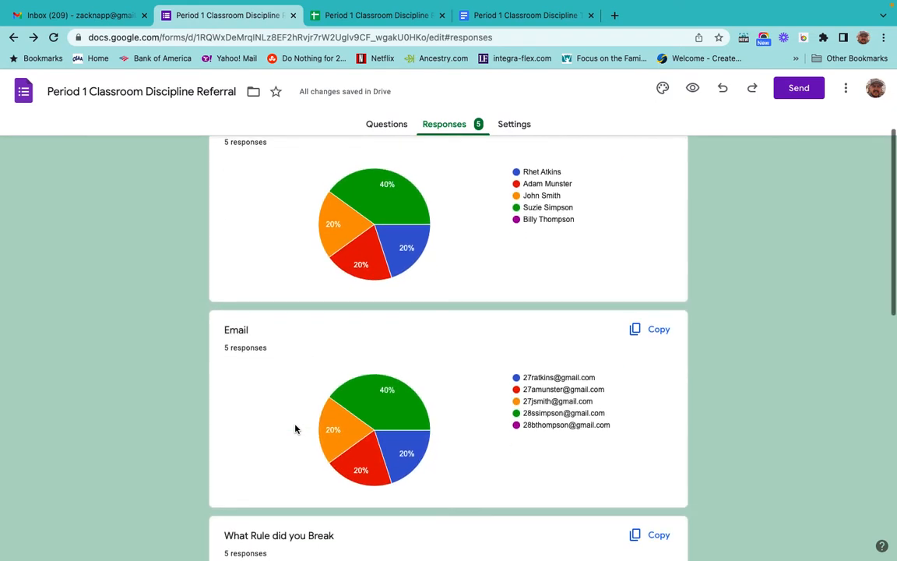
mouse_move(384, 195)
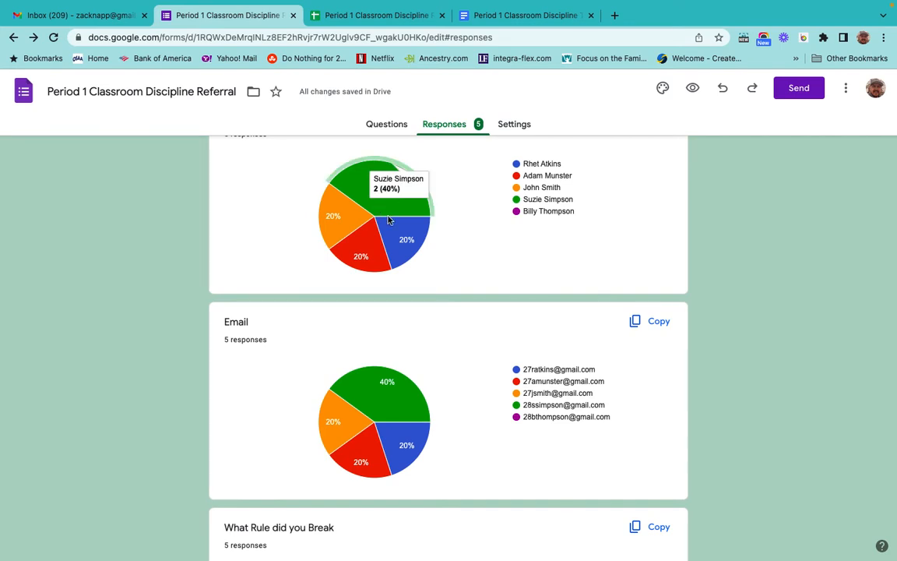
scroll(271, 414, down, 1)
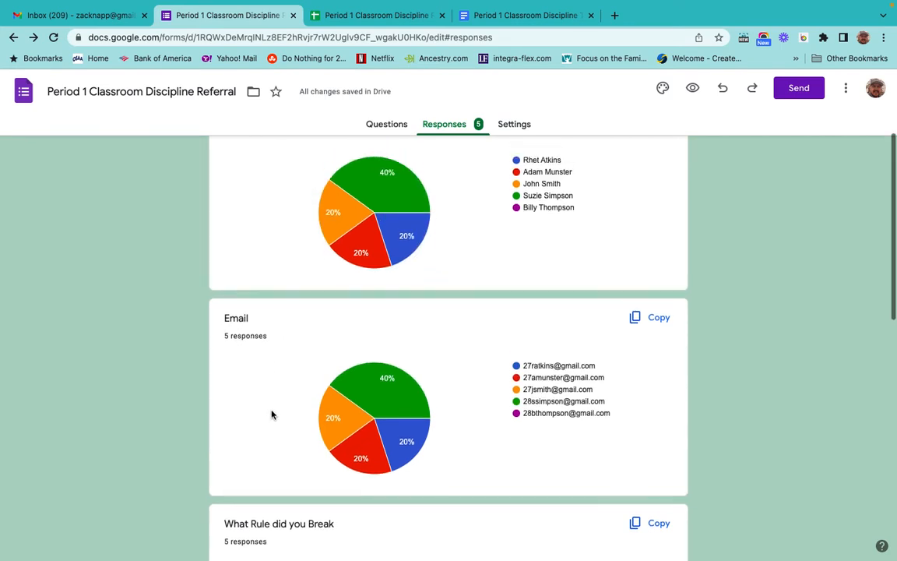
scroll(272, 415, up, 1)
mouse_move(396, 256)
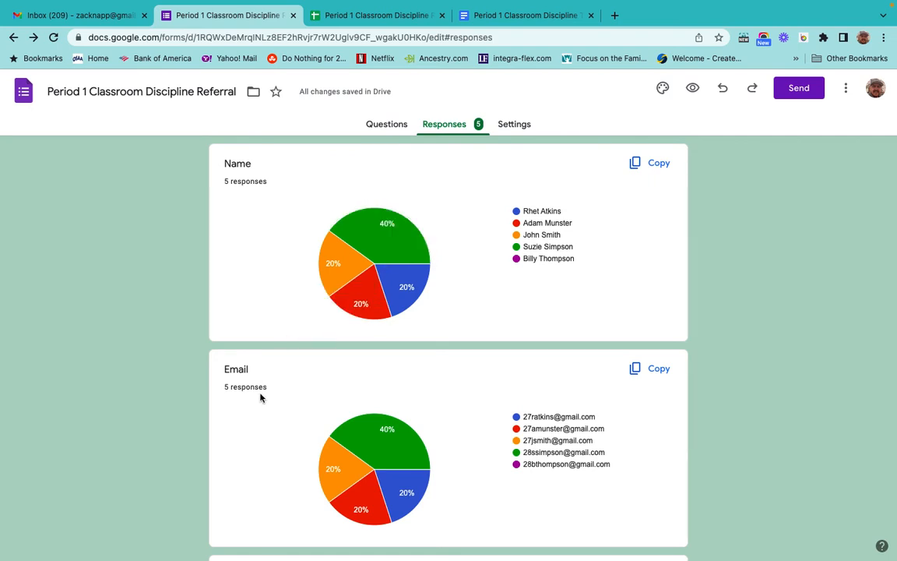
Examine the summary chart of broken rules and the written answers to the two open-ended questions
scroll(256, 407, down, 5)
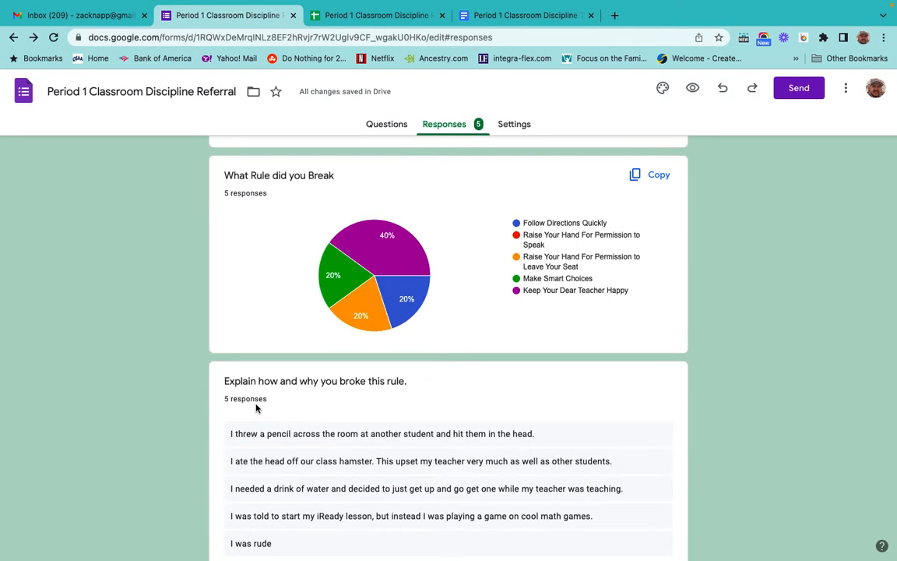
scroll(256, 407, down, 1)
scroll(256, 407, down, 1)
scroll(256, 406, up, 2)
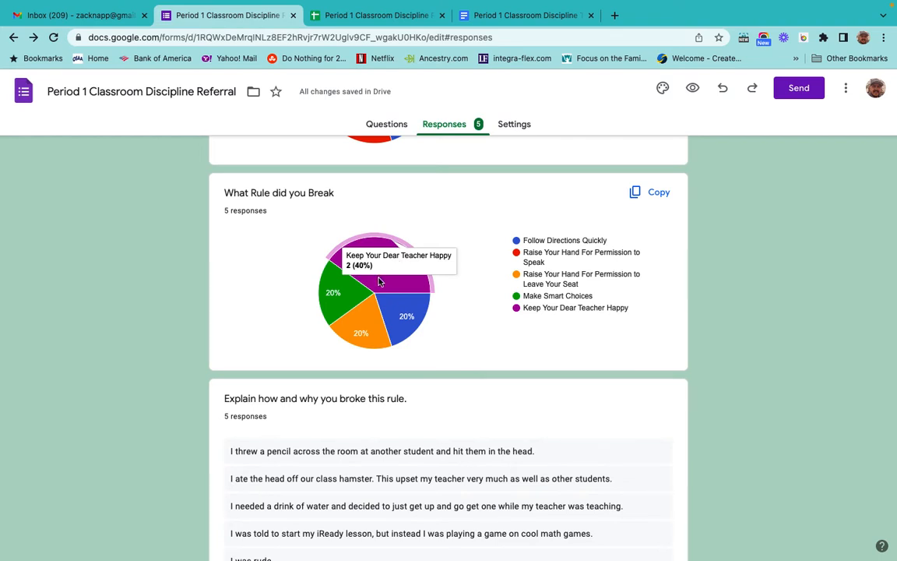
scroll(257, 316, down, 2)
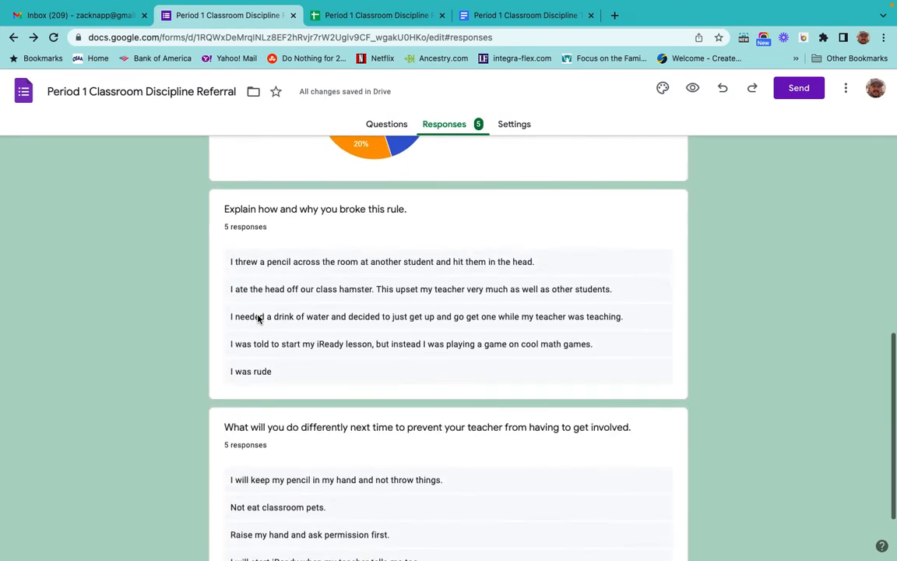
scroll(257, 317, up, 10)
Review an individual student's referral response from its name through its last answer
click(607, 238)
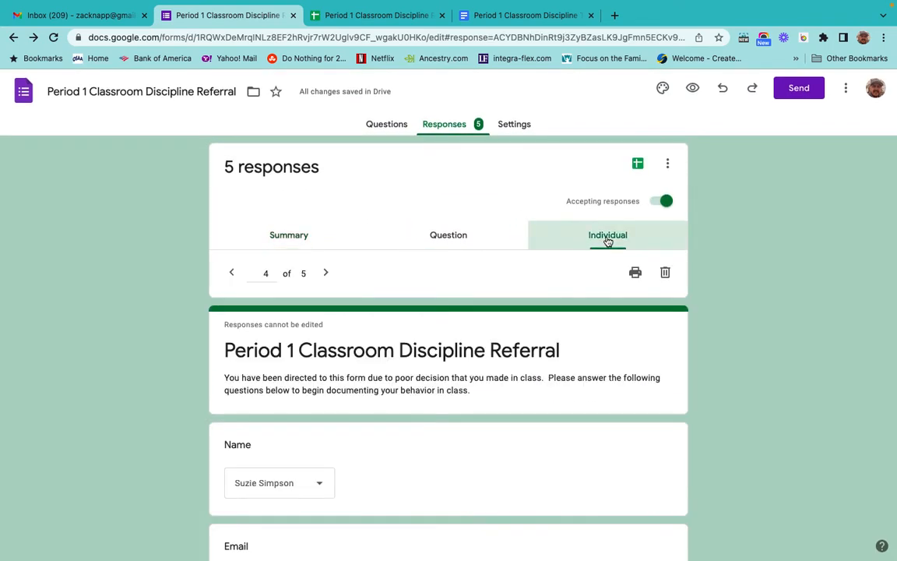
scroll(444, 441, down, 5)
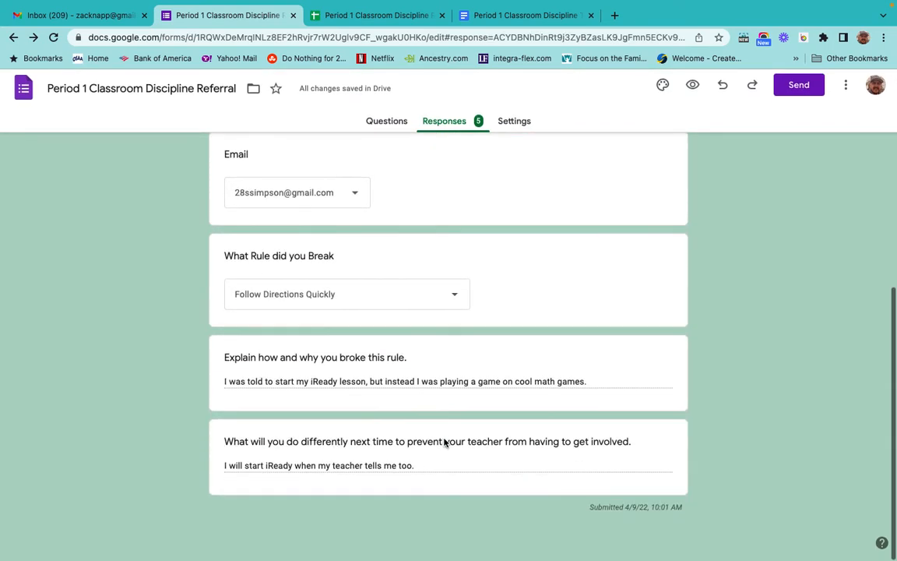
scroll(444, 438, up, 2)
scroll(444, 438, up, 4)
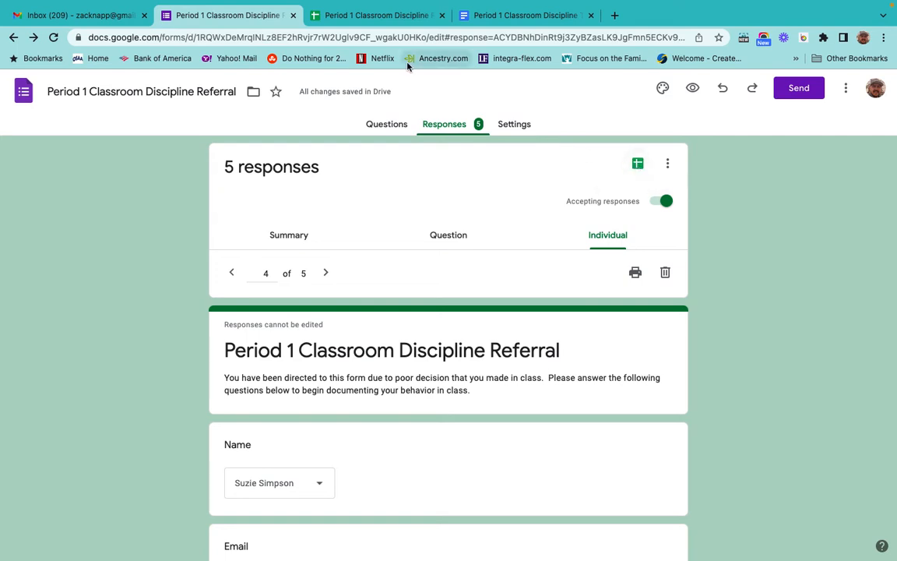
Switch to the form's linked responses spreadsheet in Google Sheets and wrap the text in cells A1:F6
click(350, 17)
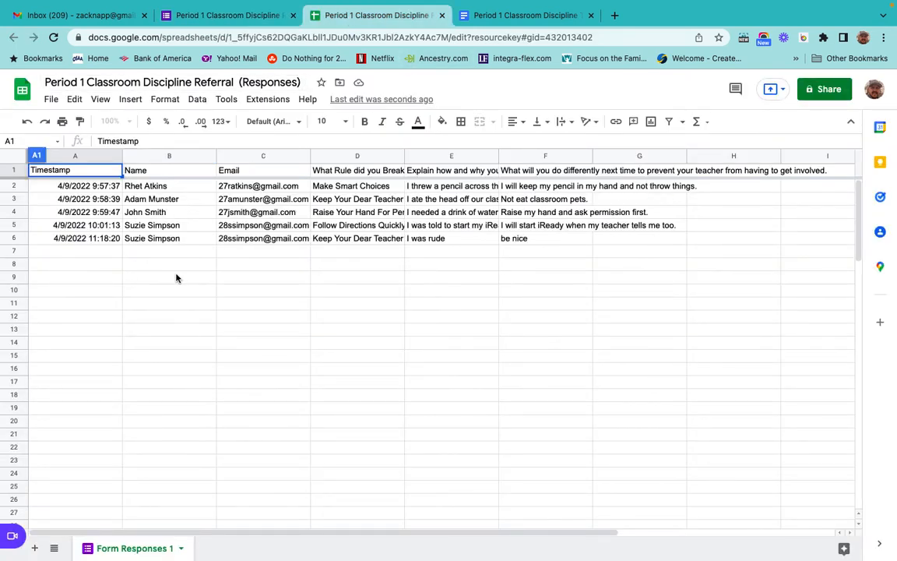
click(106, 317)
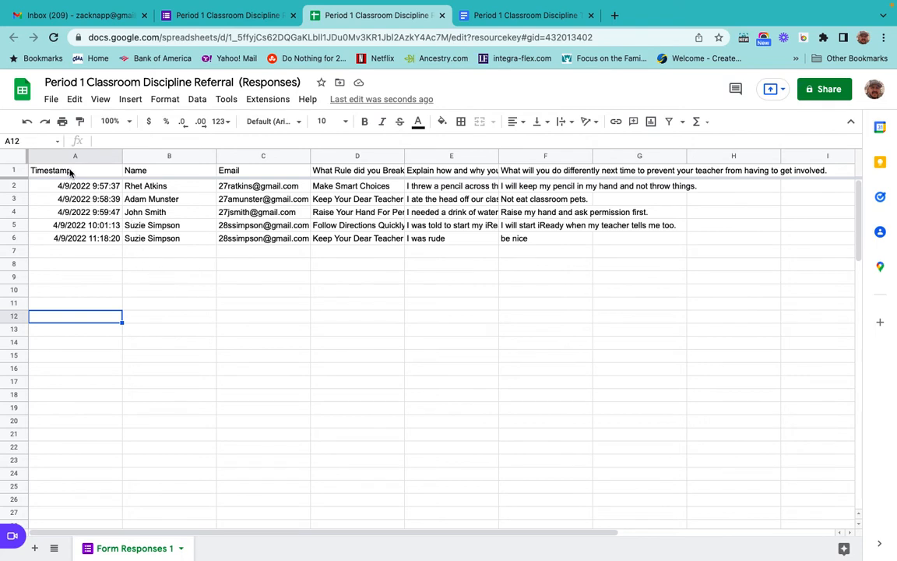
drag(69, 172, 562, 243)
click(562, 122)
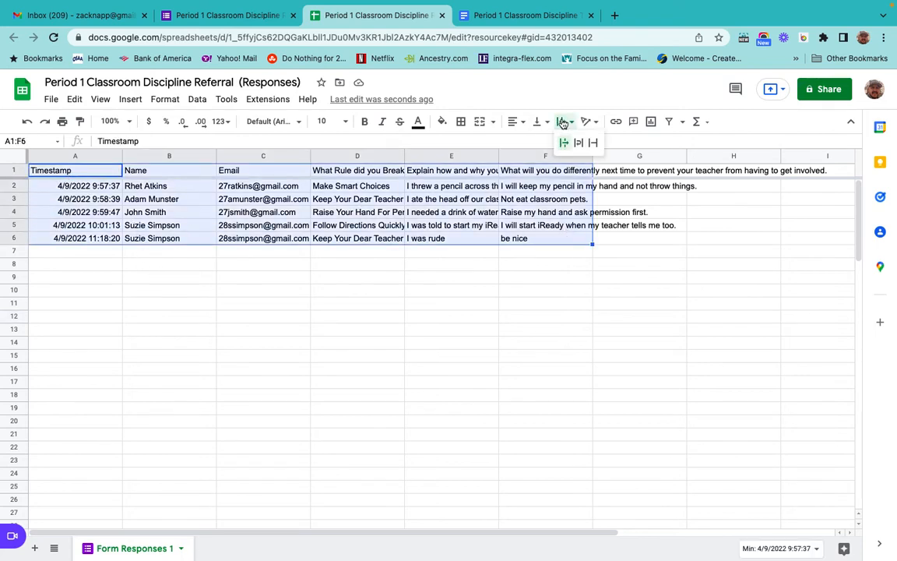
click(578, 143)
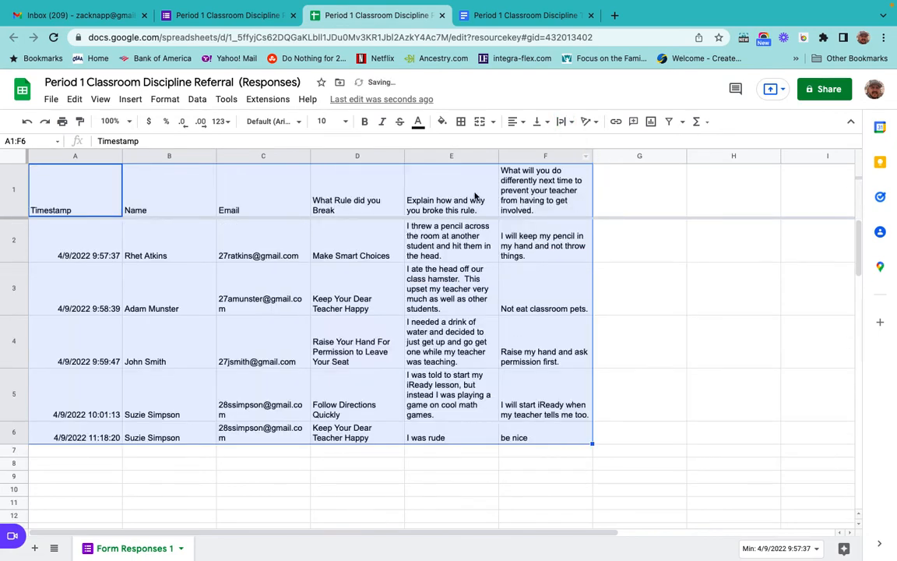
Widen the email, broken rule, explanation and prevention plan columns (C to F) so their contents fit better
drag(497, 156, 557, 156)
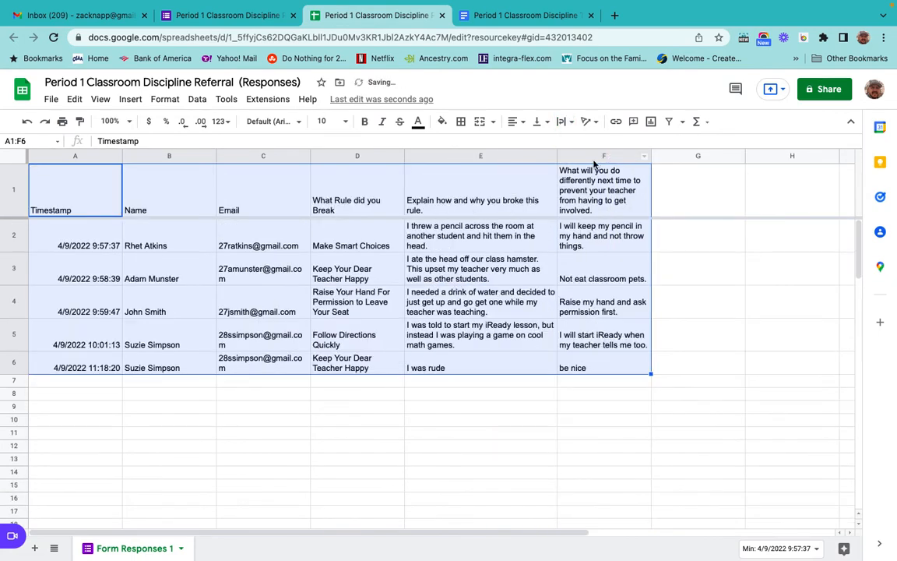
drag(651, 156, 728, 155)
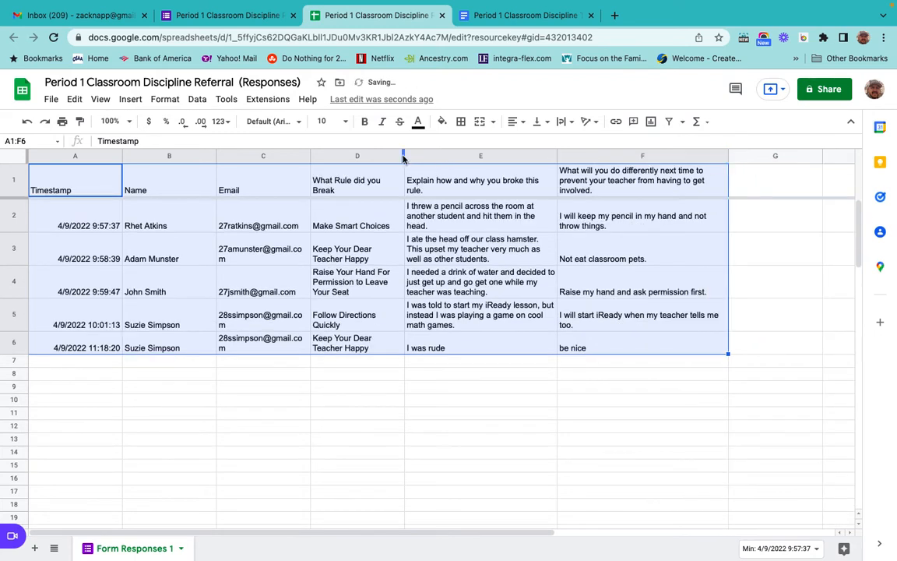
drag(403, 156, 441, 156)
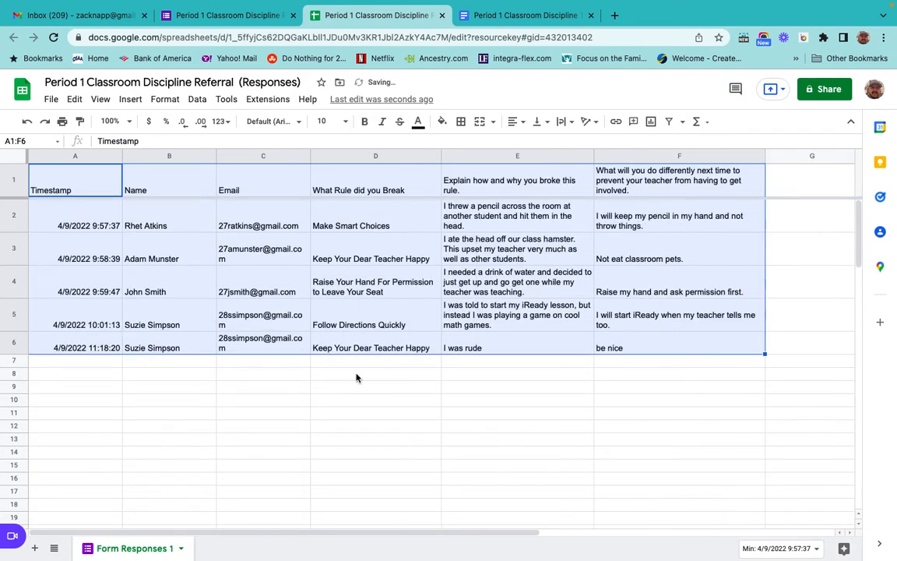
click(392, 437)
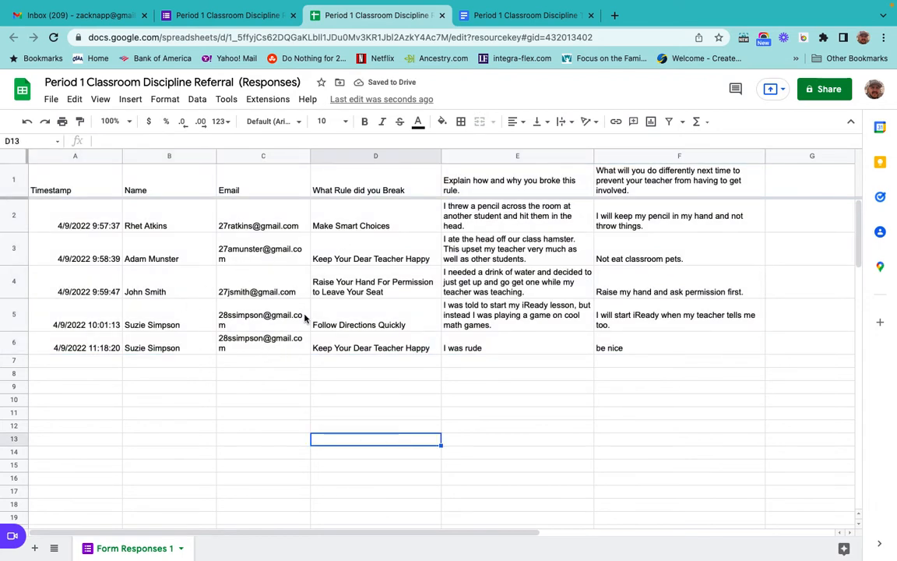
drag(310, 156, 335, 157)
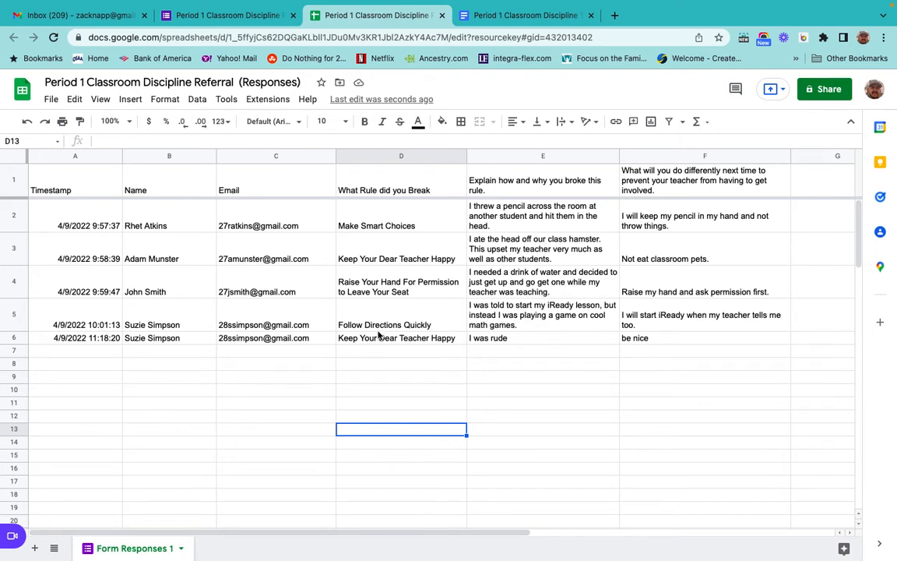
Locate the installed Autocrat extension for the responses spreadsheet without running it
click(260, 104)
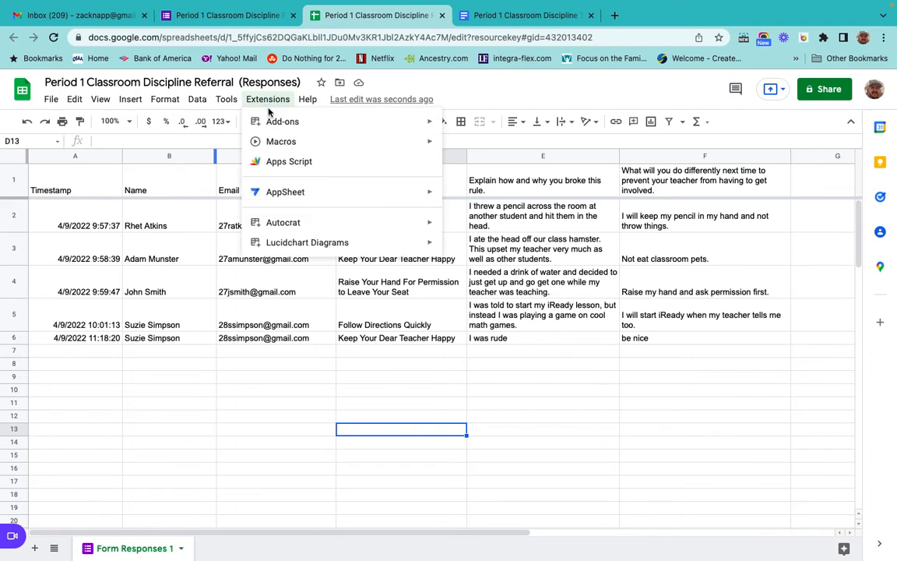
mouse_move(286, 227)
click(254, 391)
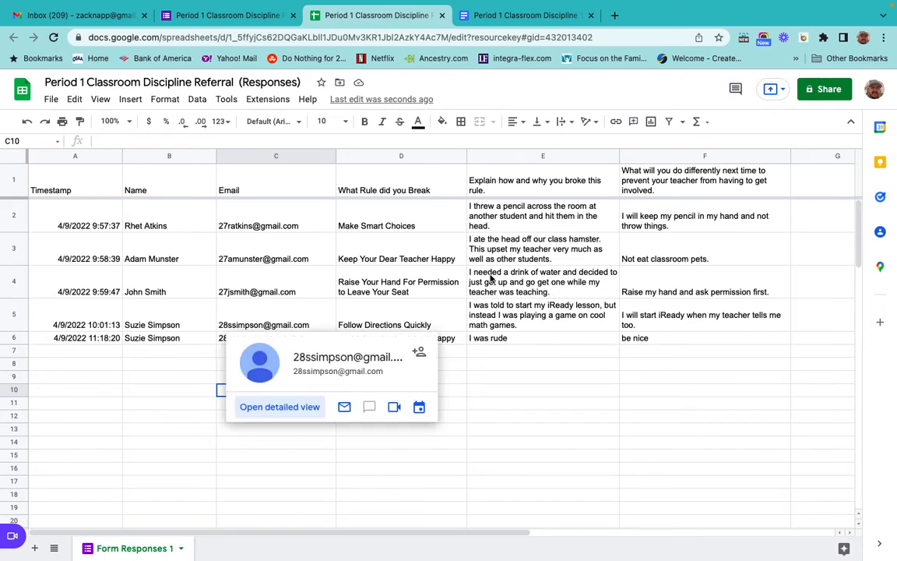
Switch to the Period 1 Classroom Discipline Template in Google Docs and review its merge tags down to Teacher Notes
click(507, 17)
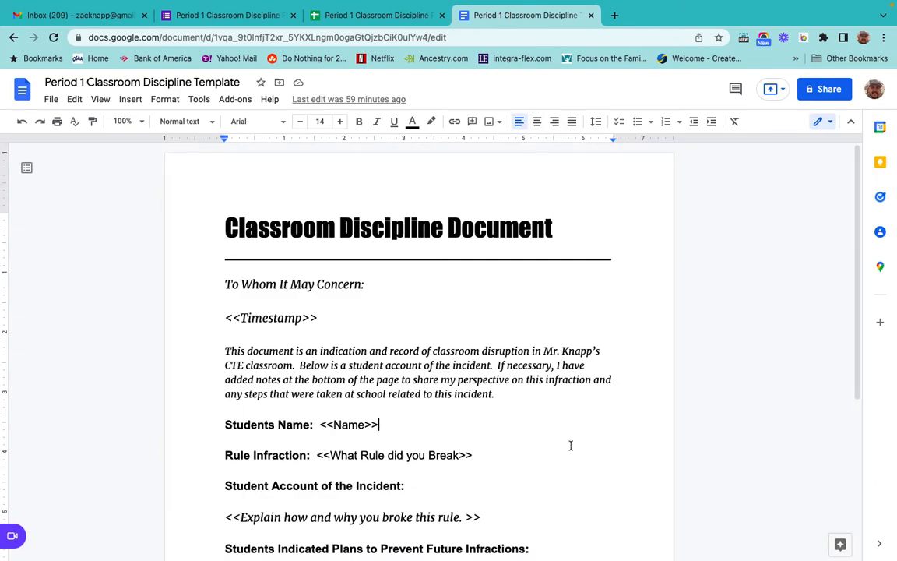
scroll(570, 445, down, 3)
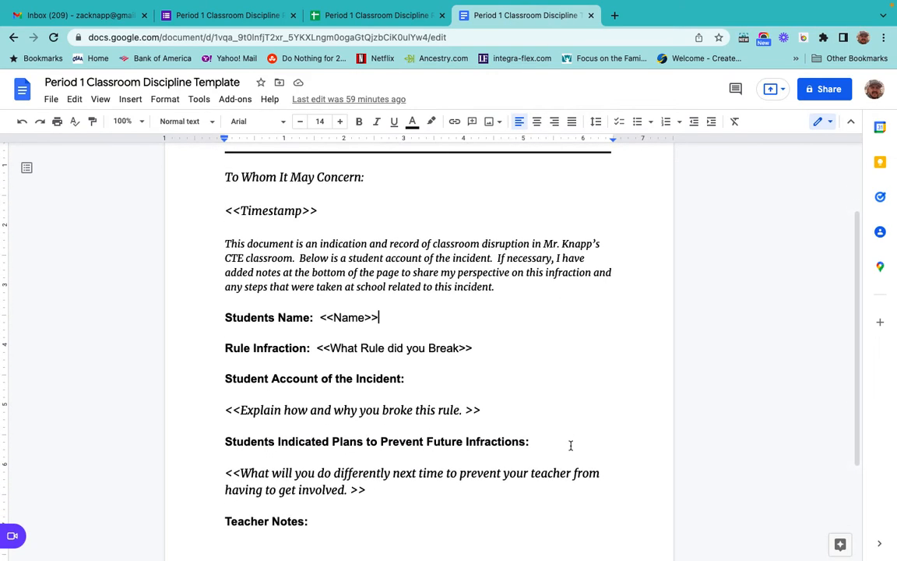
scroll(570, 445, down, 4)
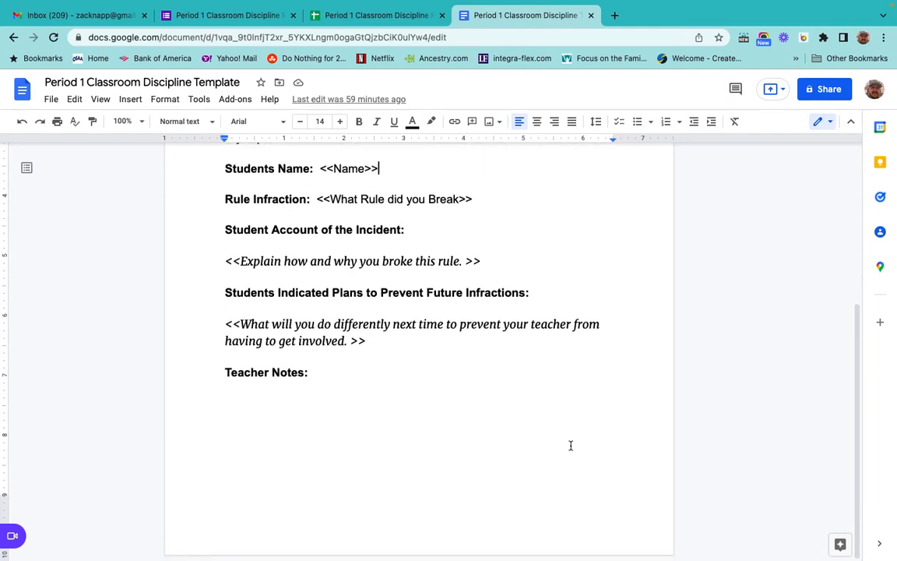
scroll(570, 446, up, 4)
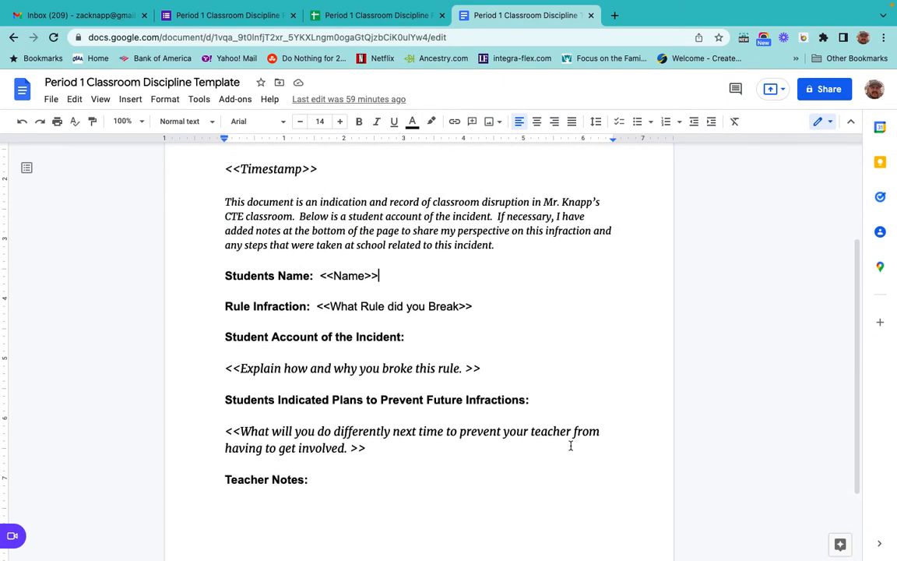
scroll(570, 445, up, 2)
scroll(570, 445, down, 1)
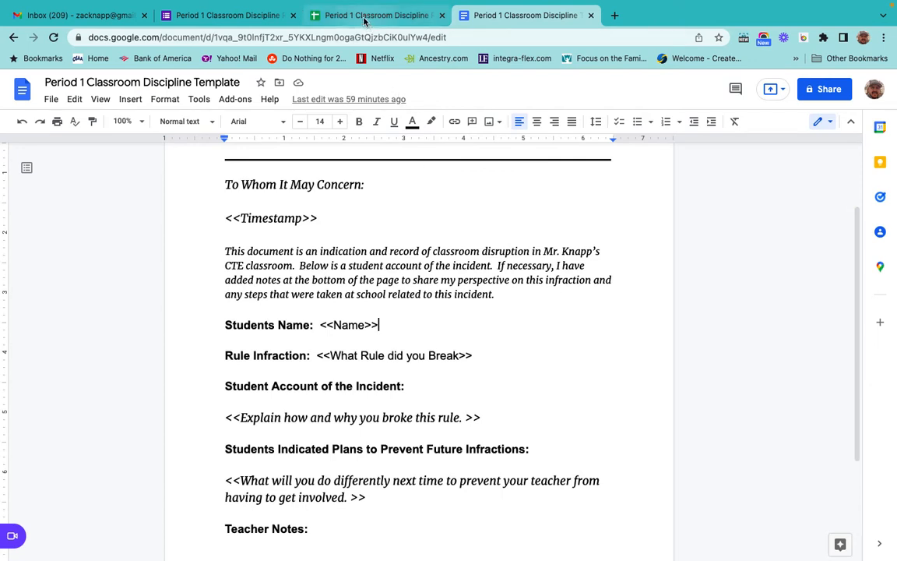
Compare the responses spreadsheet's column headings with the merge tags in the discipline template document
click(330, 17)
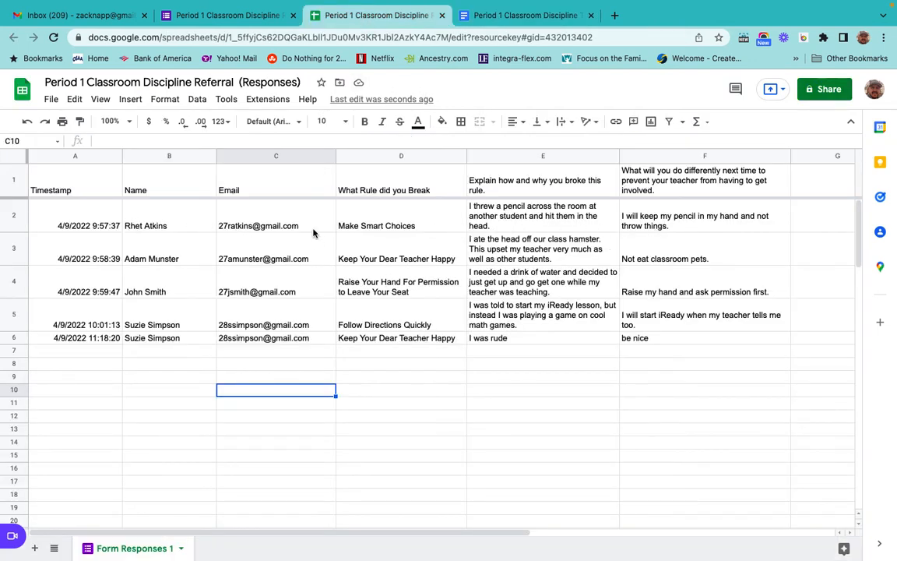
click(498, 14)
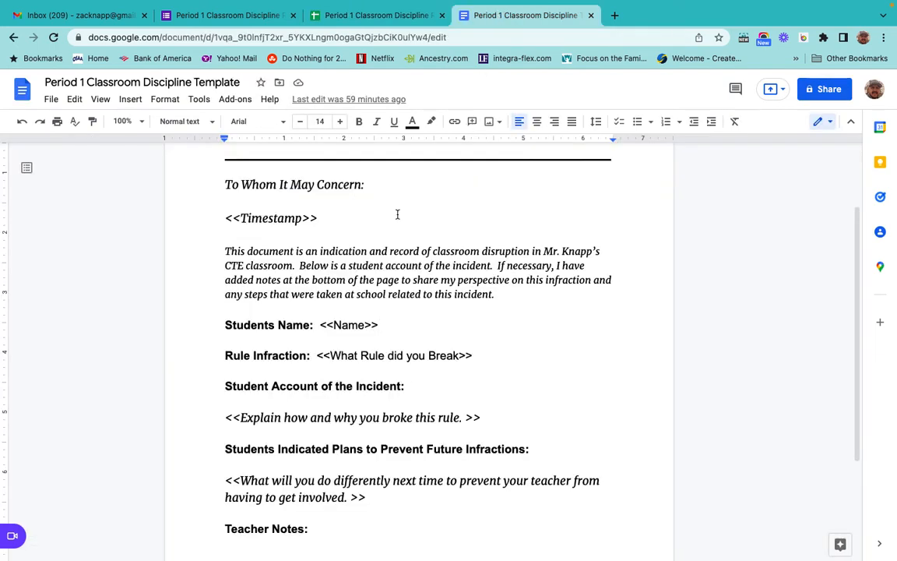
scroll(353, 185, up, 2)
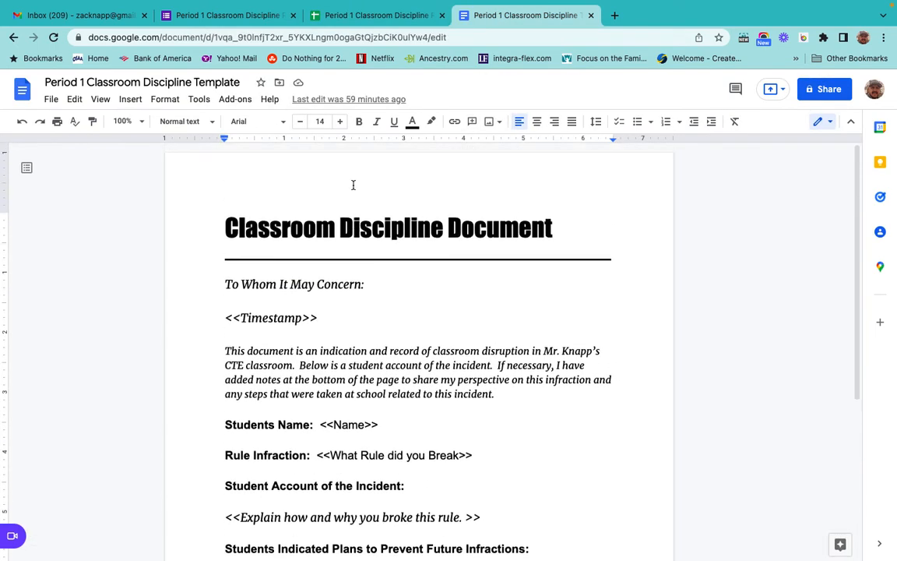
scroll(353, 185, down, 3)
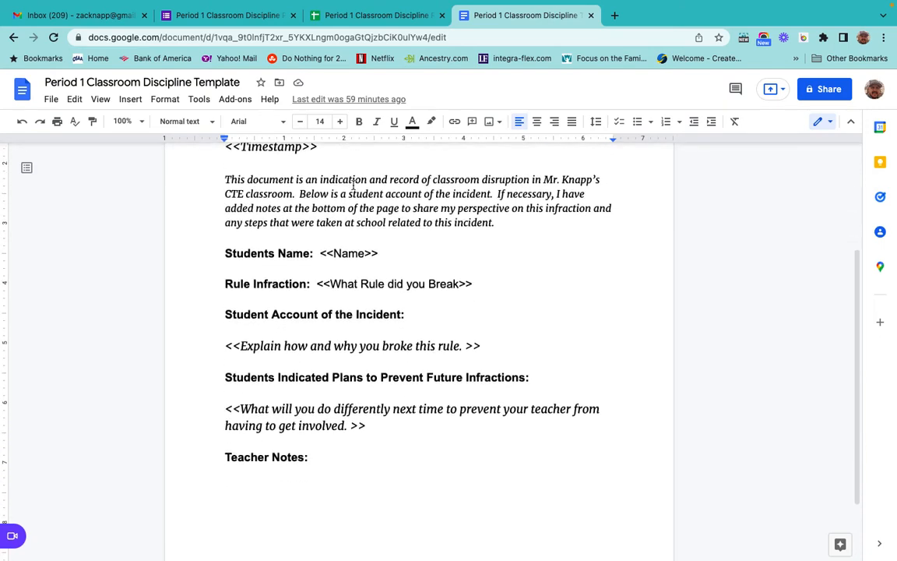
Color the <<Timestamp>> merge tag below the salutation blue
scroll(352, 184, up, 3)
scroll(353, 185, up, 2)
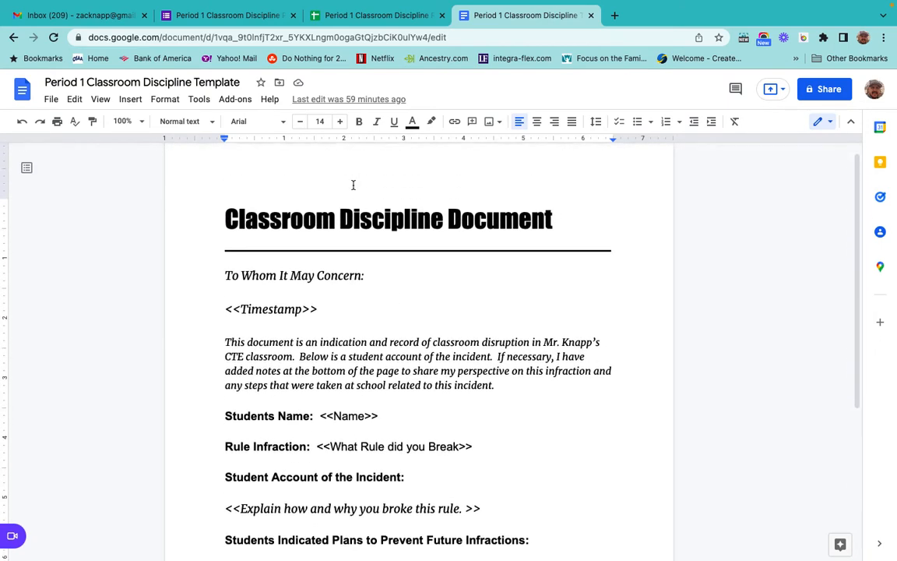
scroll(353, 184, down, 3)
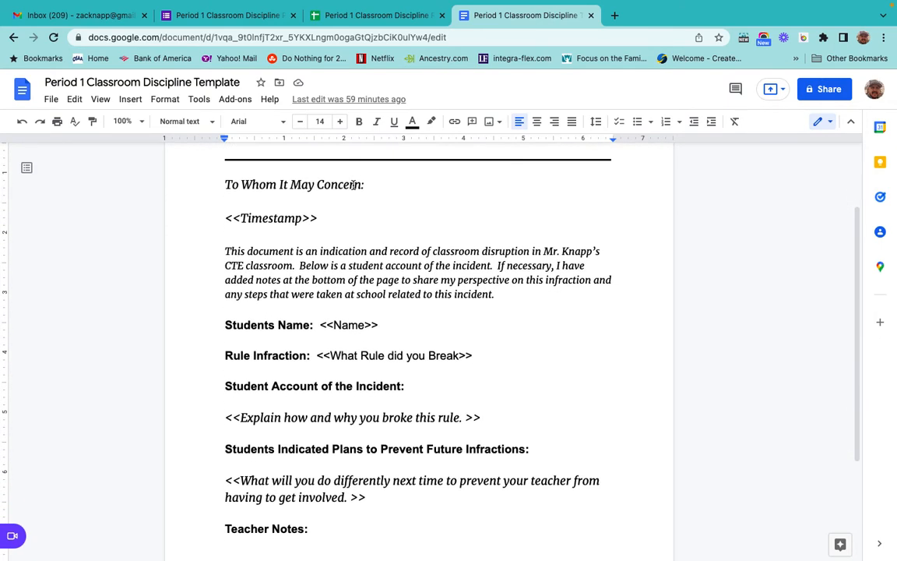
click(223, 219)
drag(256, 219, 321, 218)
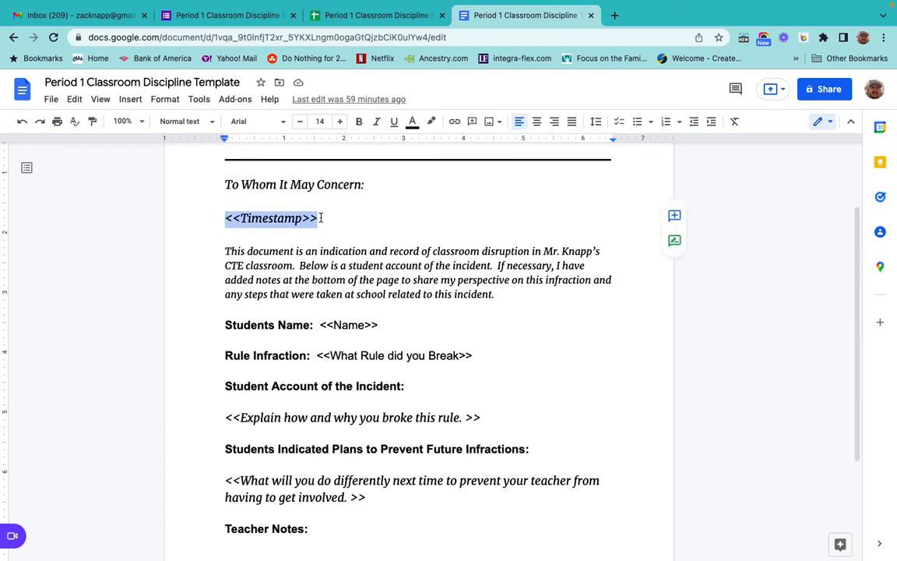
click(411, 121)
click(512, 198)
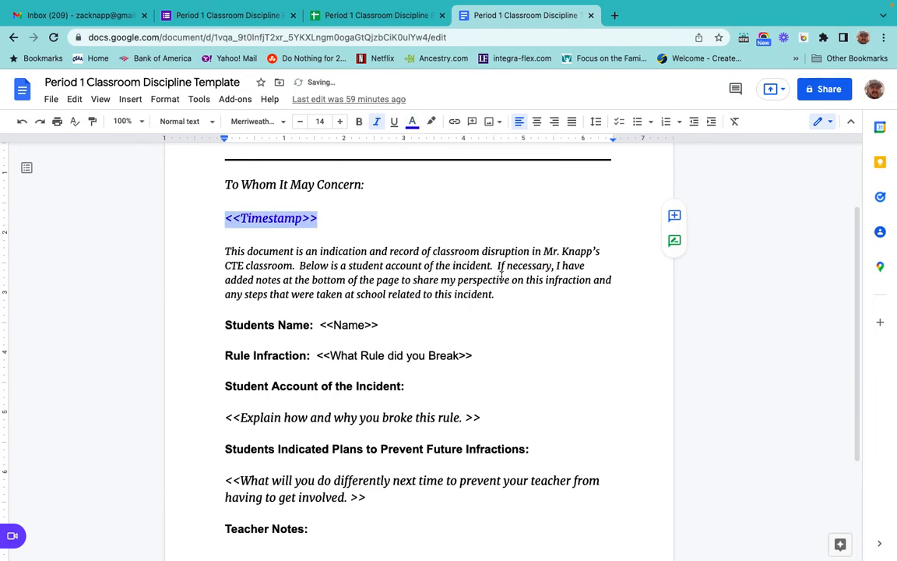
Color the <<Name>> merge tag beside Students Name blue
click(499, 326)
drag(319, 324, 381, 327)
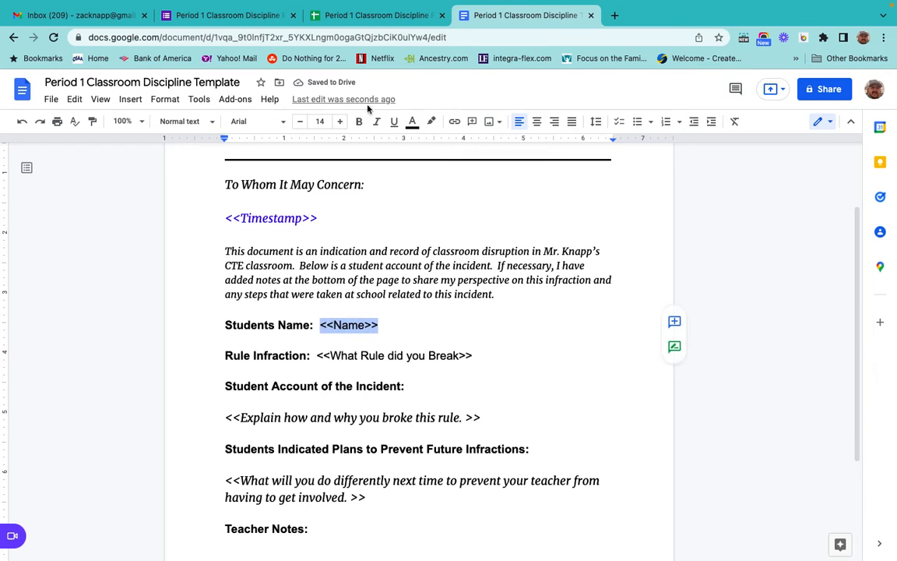
click(411, 121)
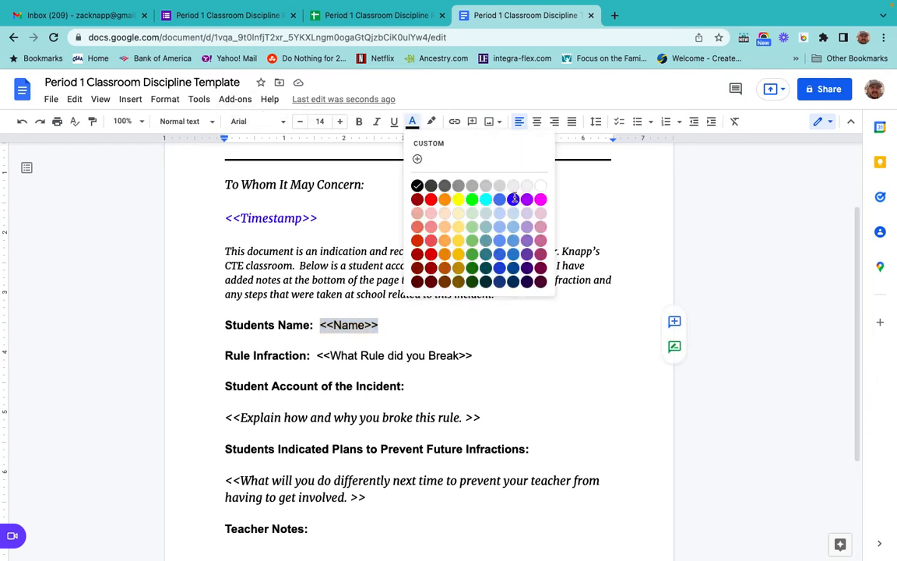
click(514, 199)
scroll(531, 418, down, 1)
click(463, 351)
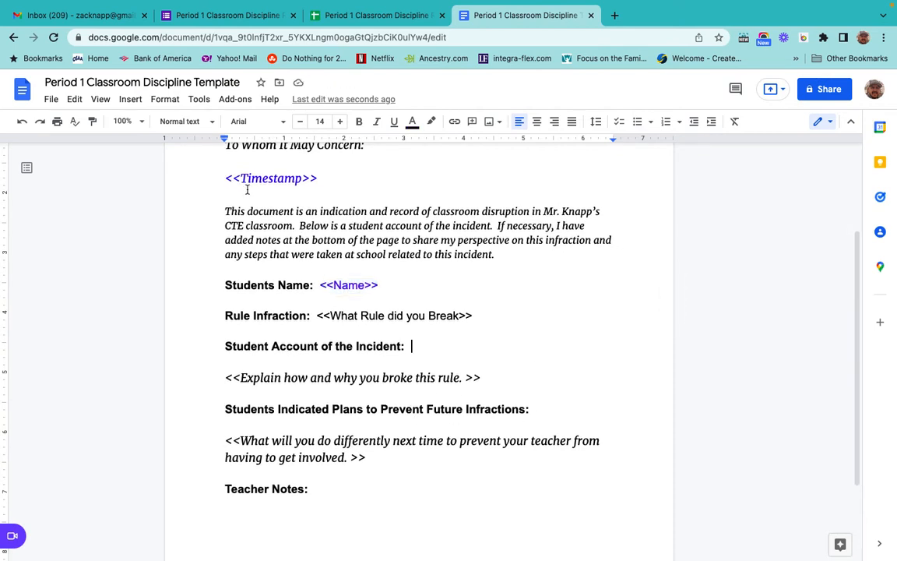
Compare the <<Timestamp>> merge tag with the Timestamp and Name column headings in the responses spreadsheet
scroll(261, 181, up, 2)
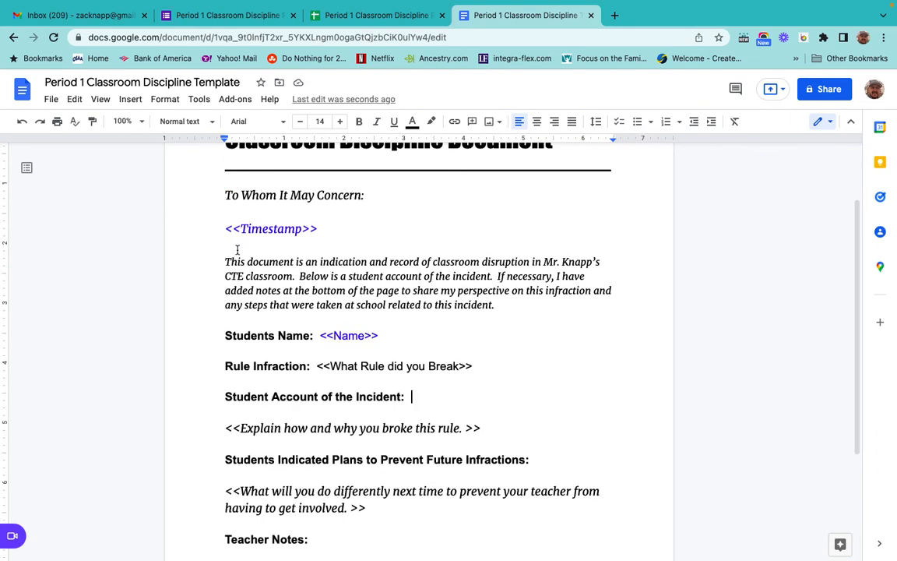
scroll(236, 249, up, 1)
scroll(245, 252, down, 1)
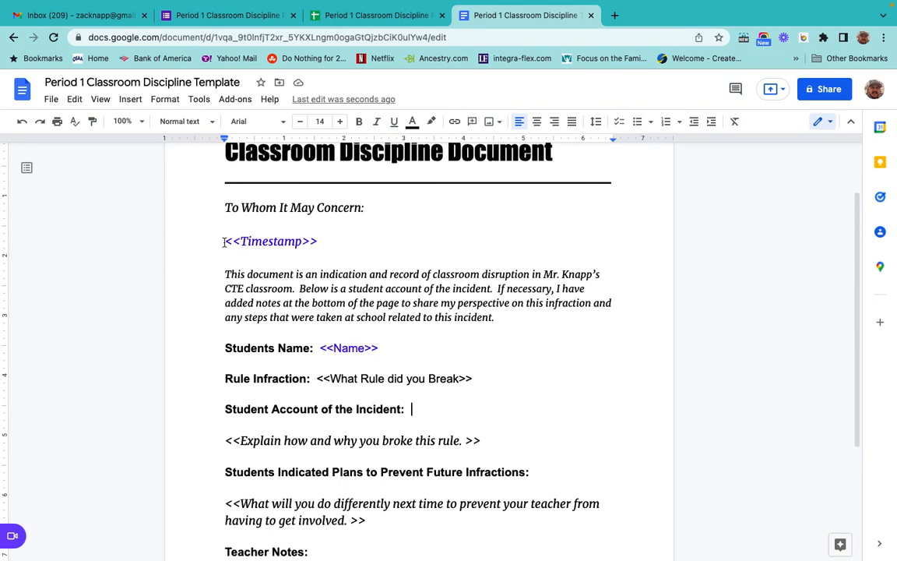
drag(224, 243, 315, 243)
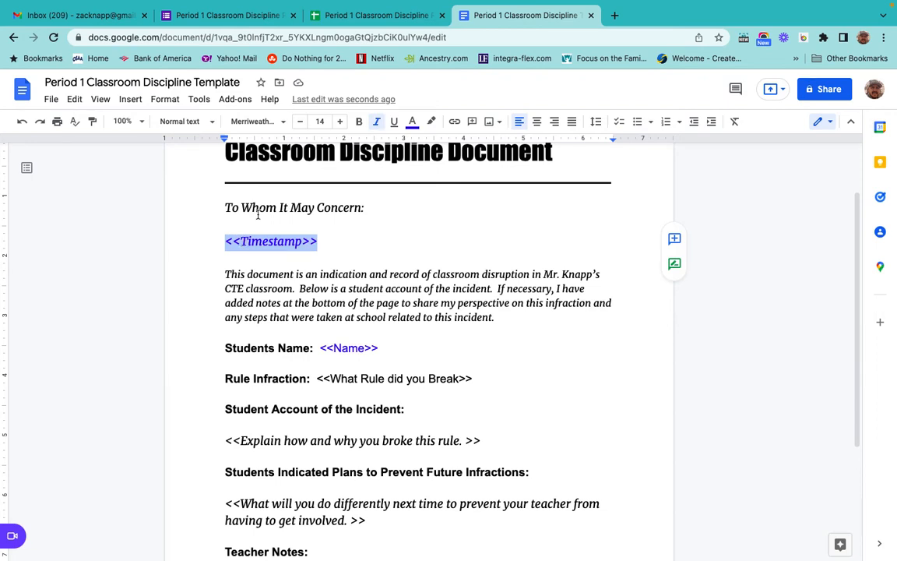
click(323, 16)
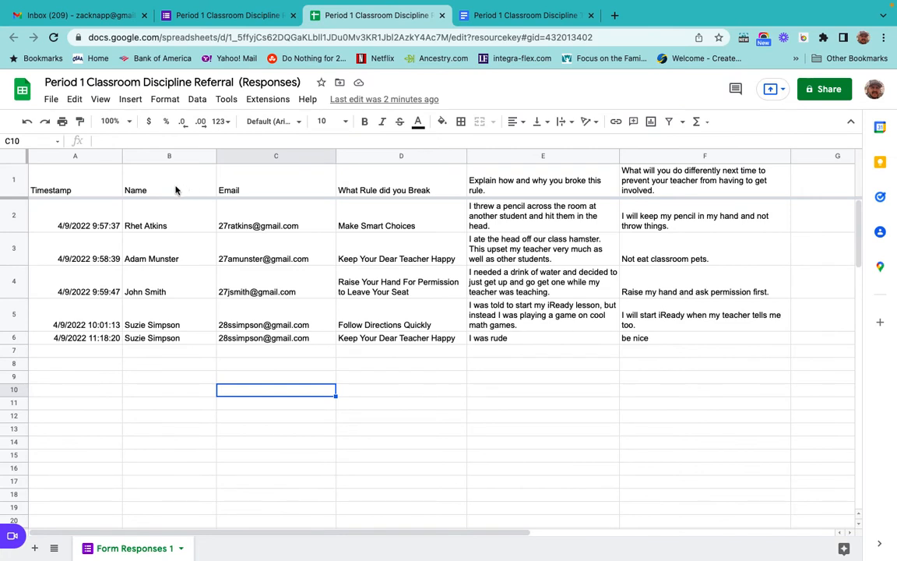
click(82, 194)
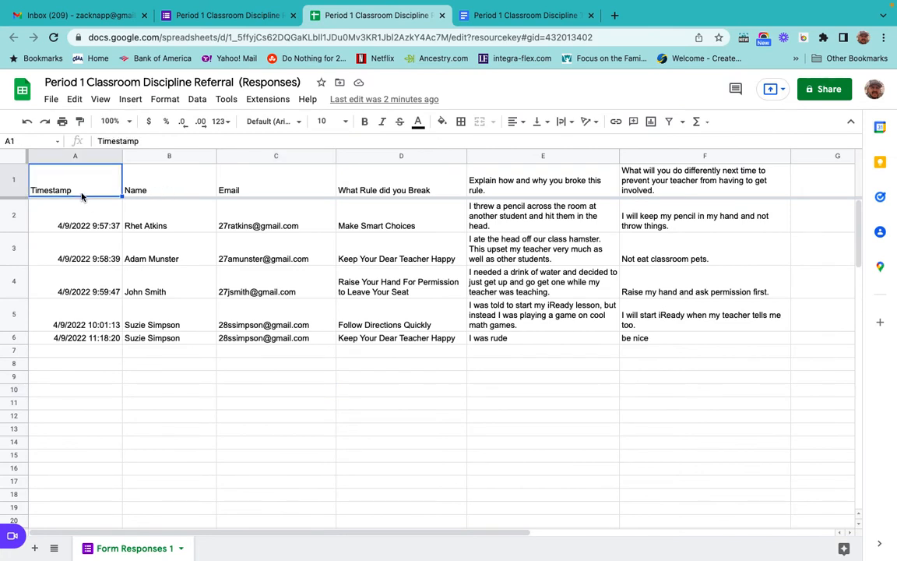
click(161, 189)
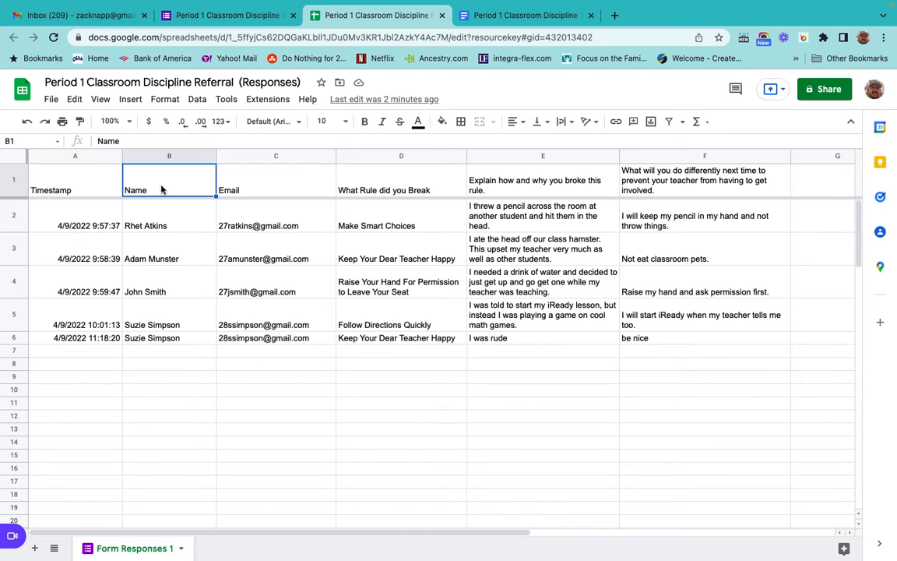
click(99, 187)
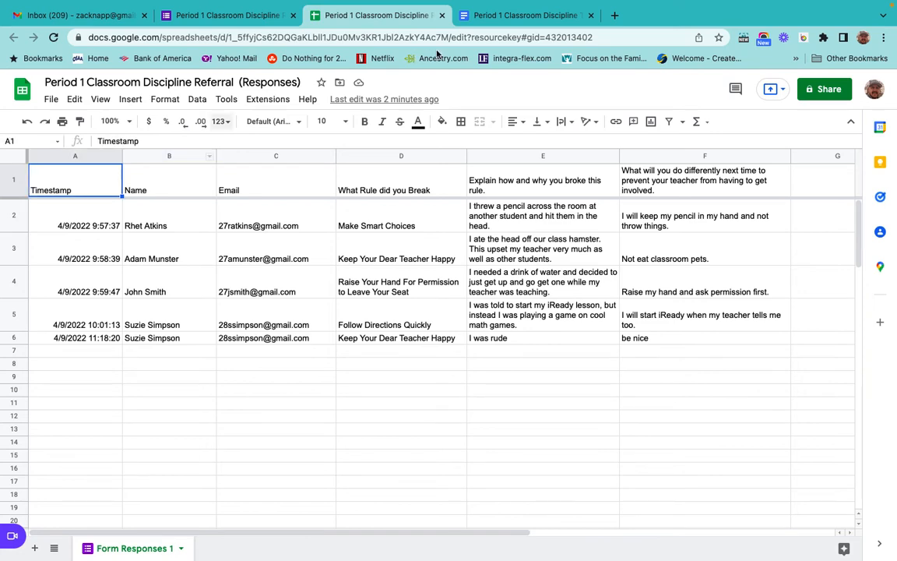
click(467, 17)
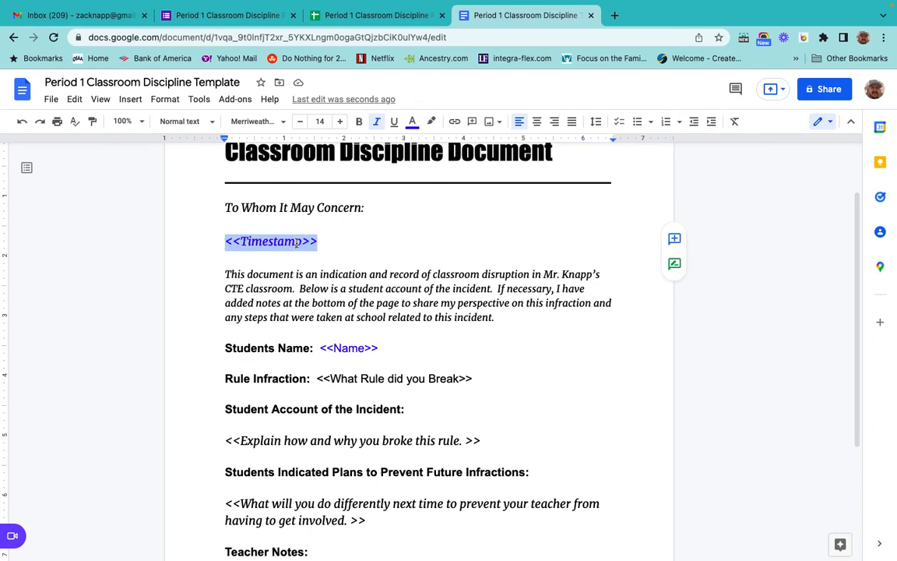
click(335, 15)
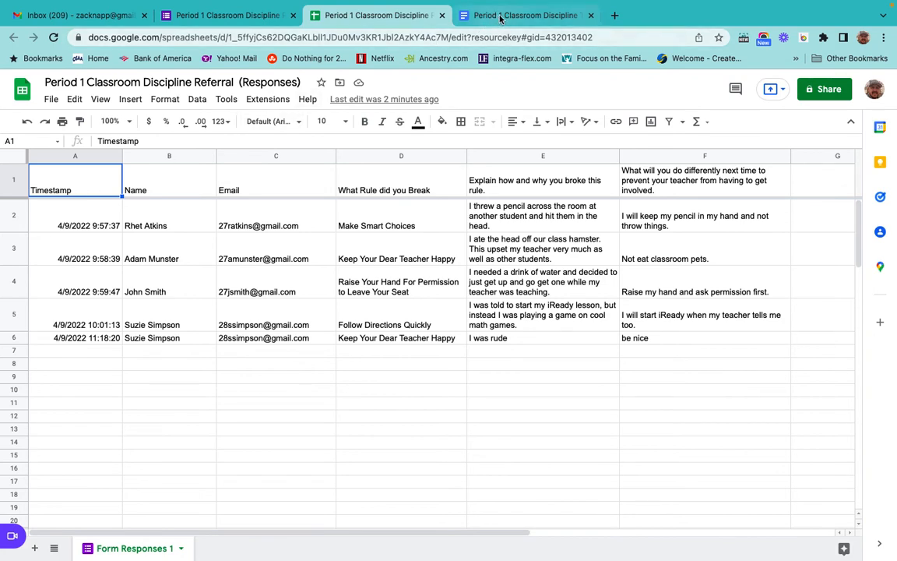
click(468, 15)
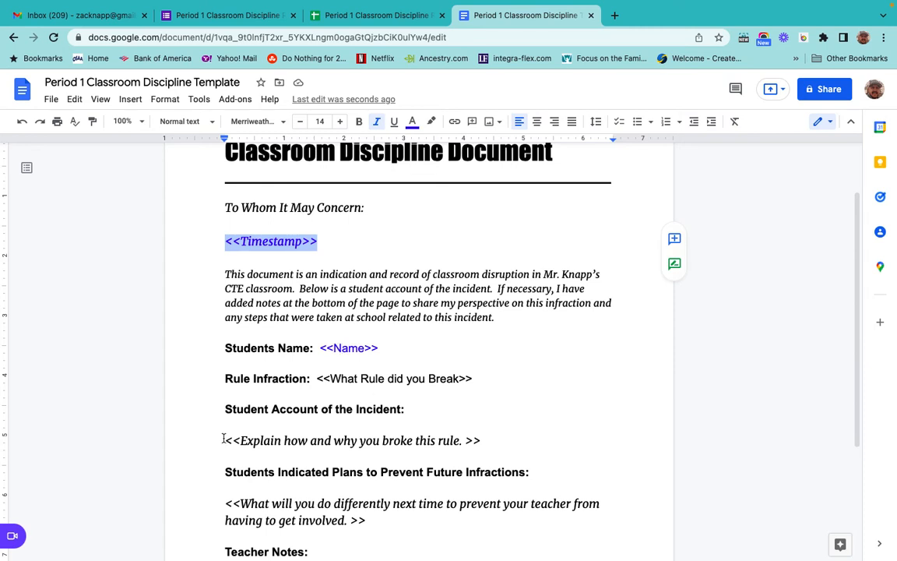
Color the <<Explain how and why you broke this rule. >> merge tag blue
drag(224, 440, 480, 448)
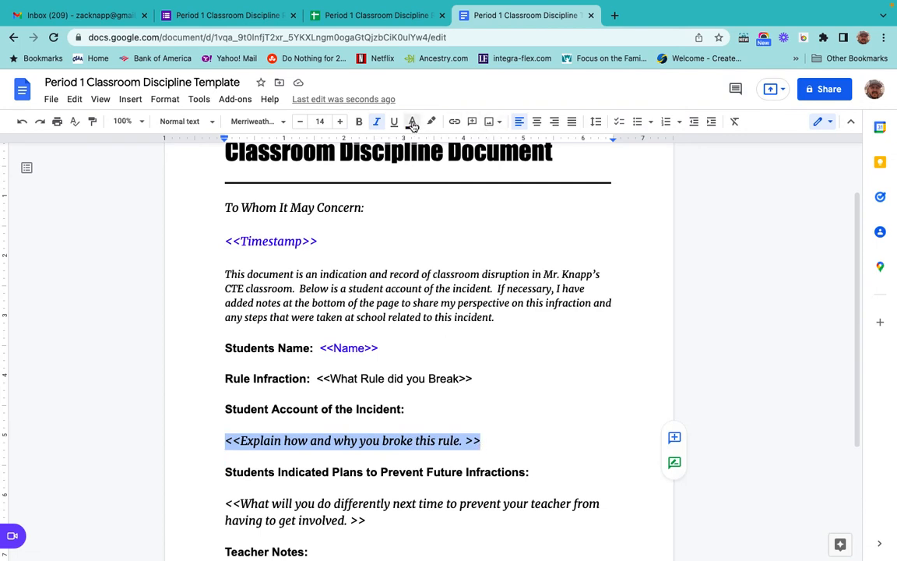
click(412, 123)
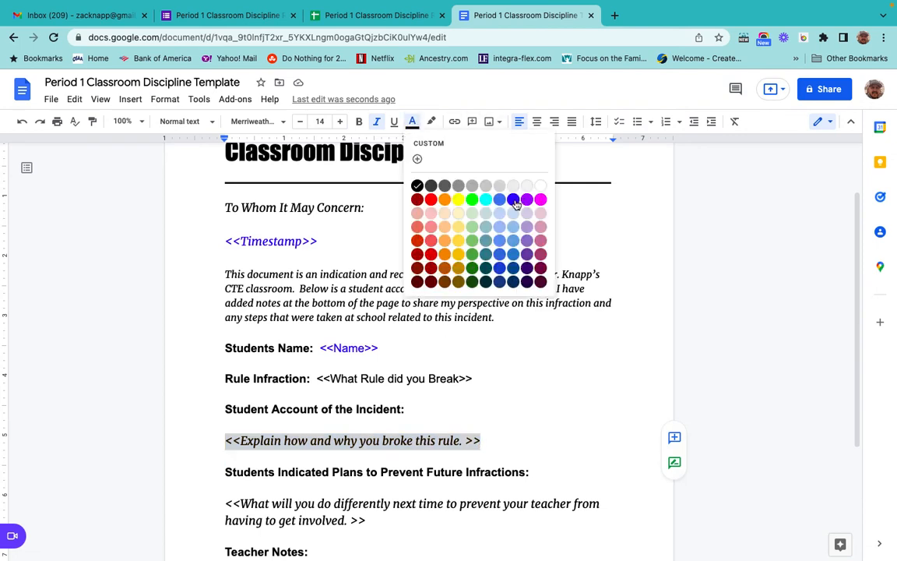
click(466, 186)
scroll(524, 399, down, 2)
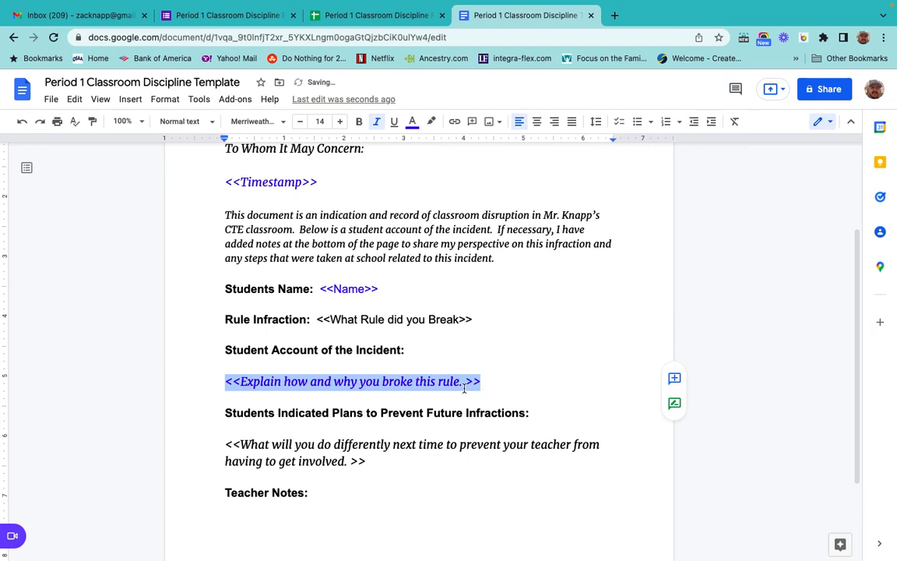
Check the spacing after "rule." in the explanation merge tag against the heading in cell E1 of the responses spreadsheet
click(473, 381)
key(BackSpace)
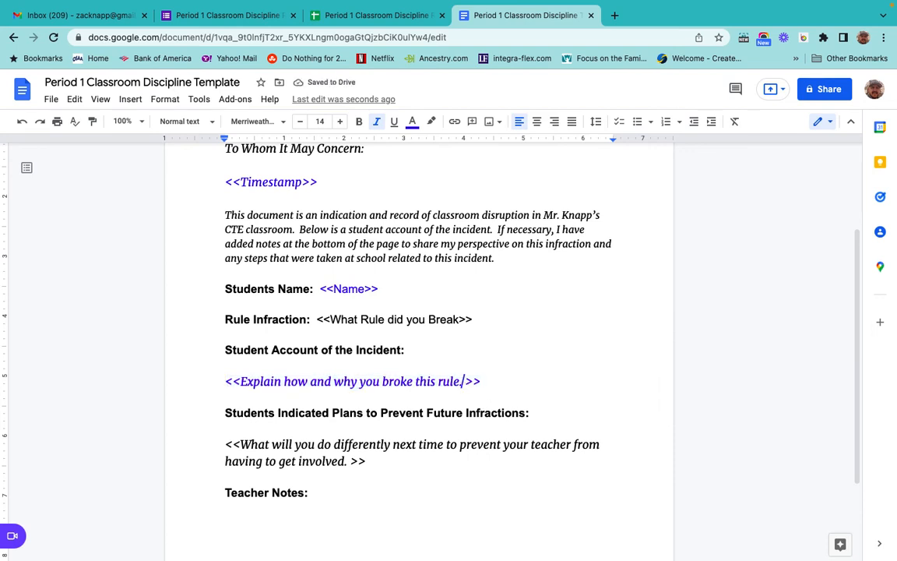
key(BackSpace)
click(362, 16)
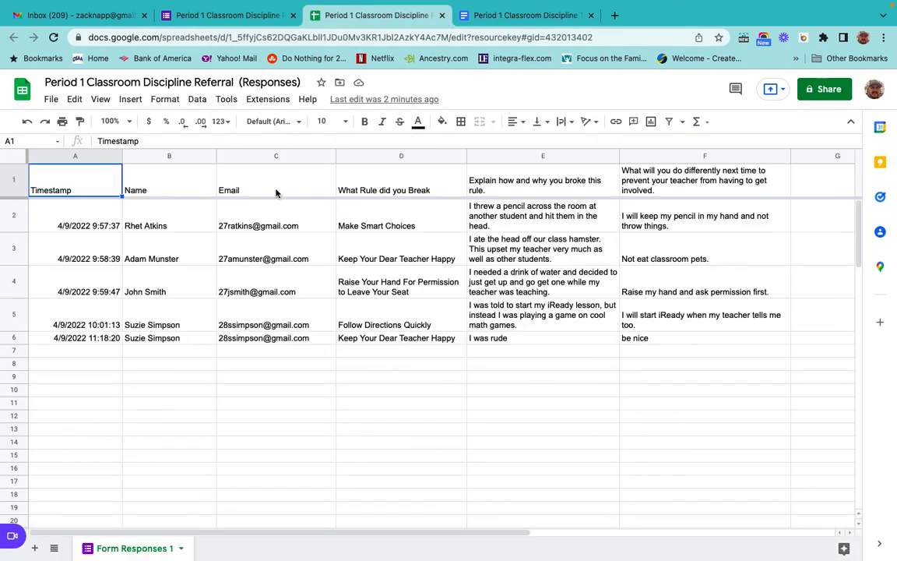
click(517, 184)
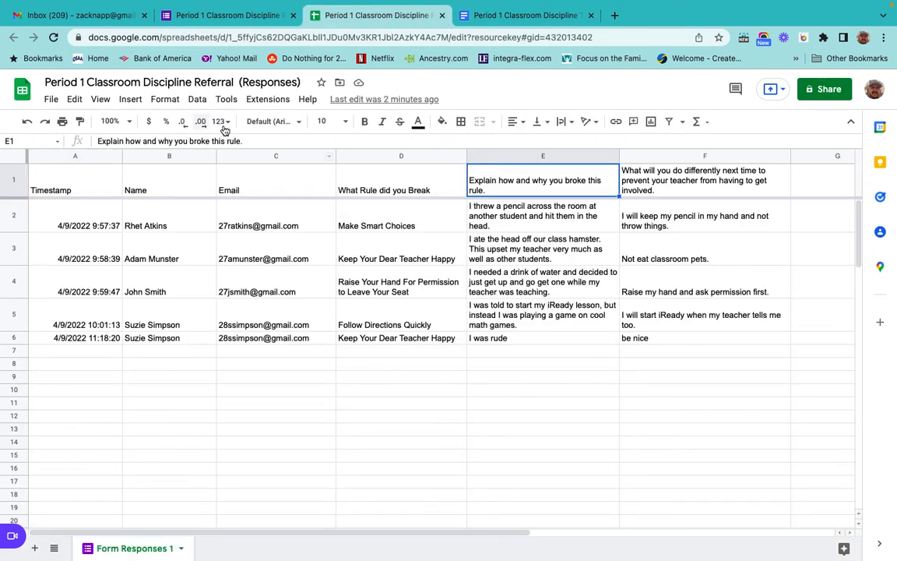
click(261, 141)
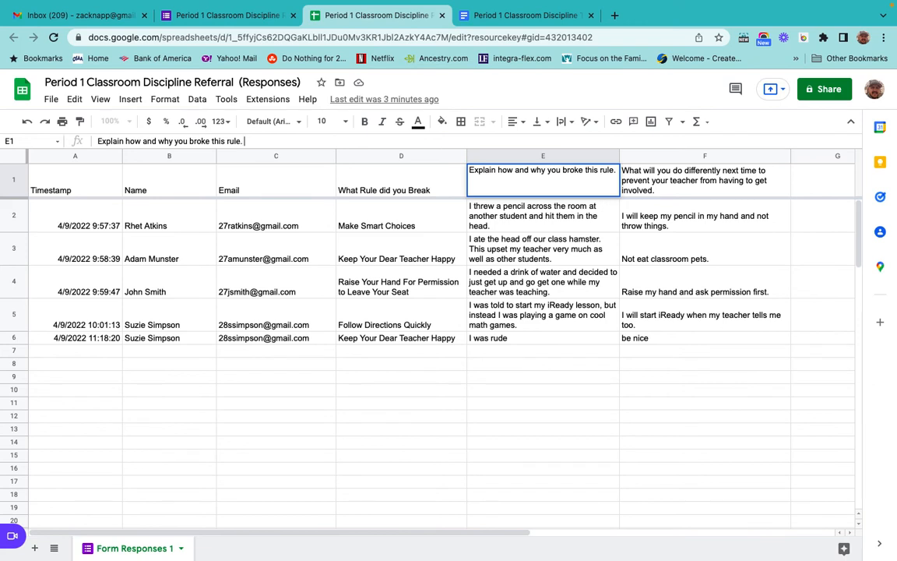
click(525, 15)
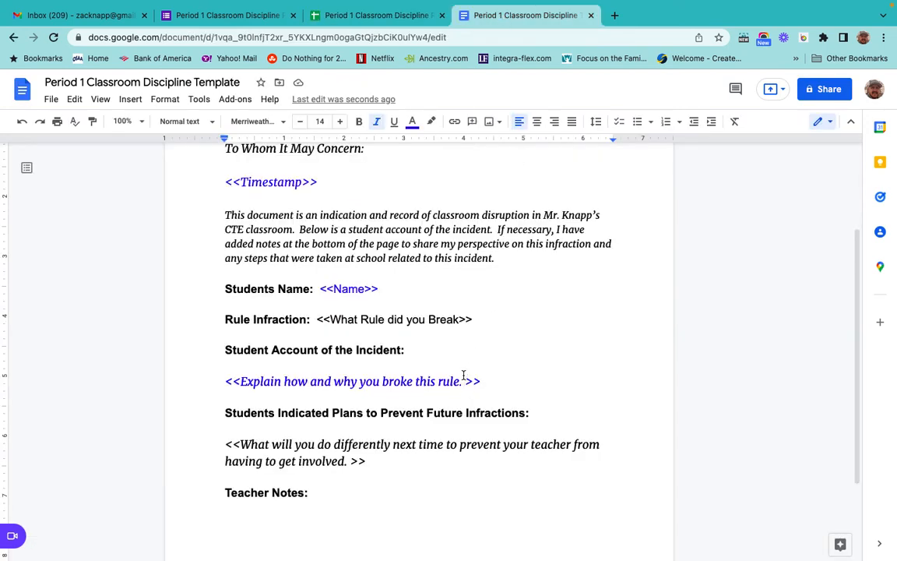
click(464, 381)
click(374, 16)
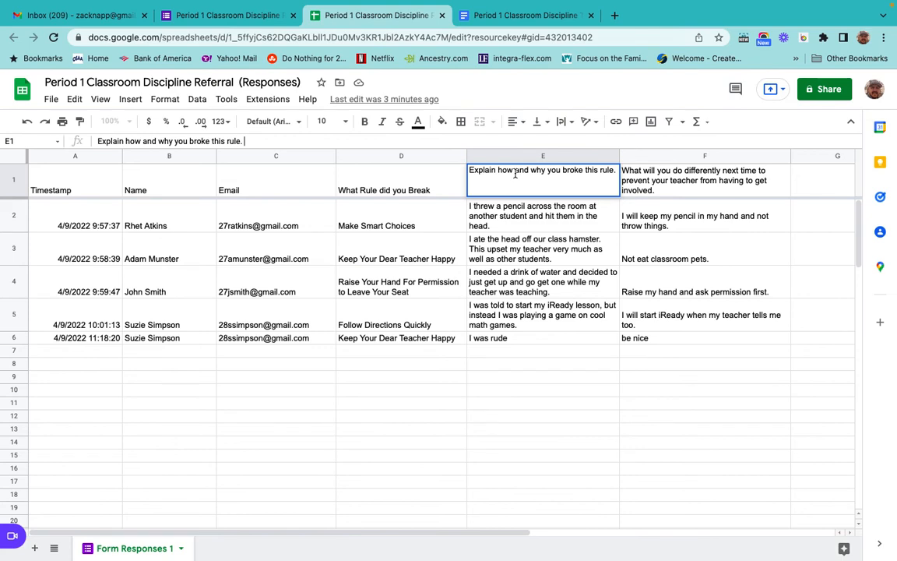
click(491, 14)
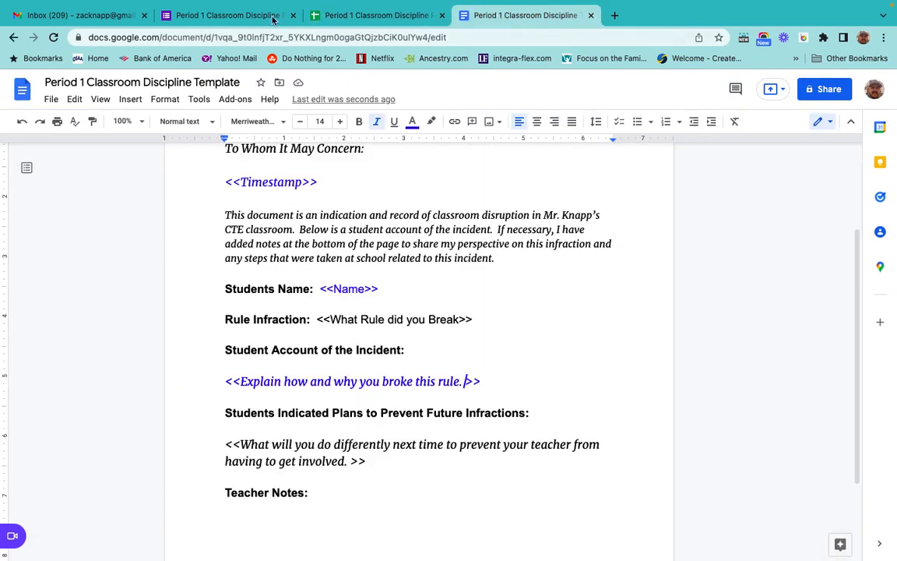
Review the question titles in the Period 1 Classroom Discipline Referral form and the matching headings in the responses spreadsheet
click(224, 17)
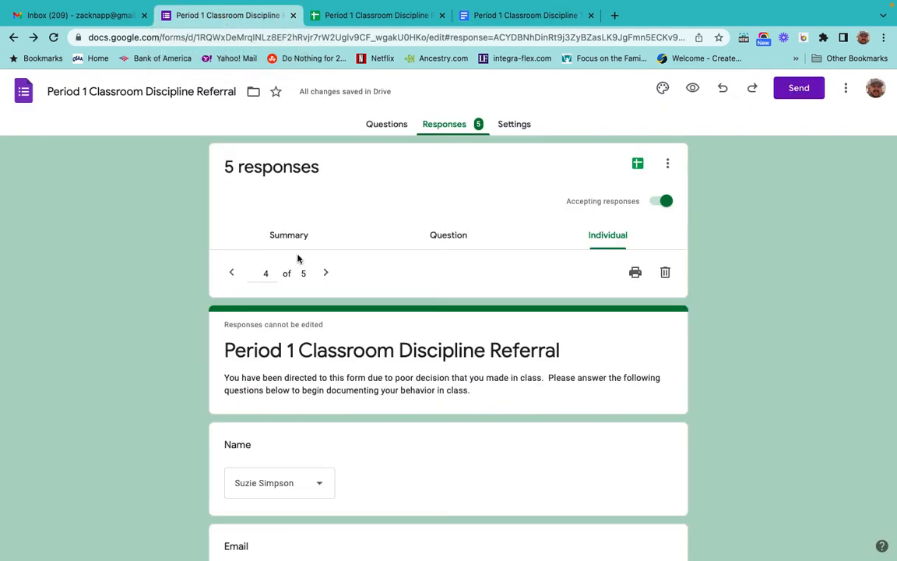
click(382, 124)
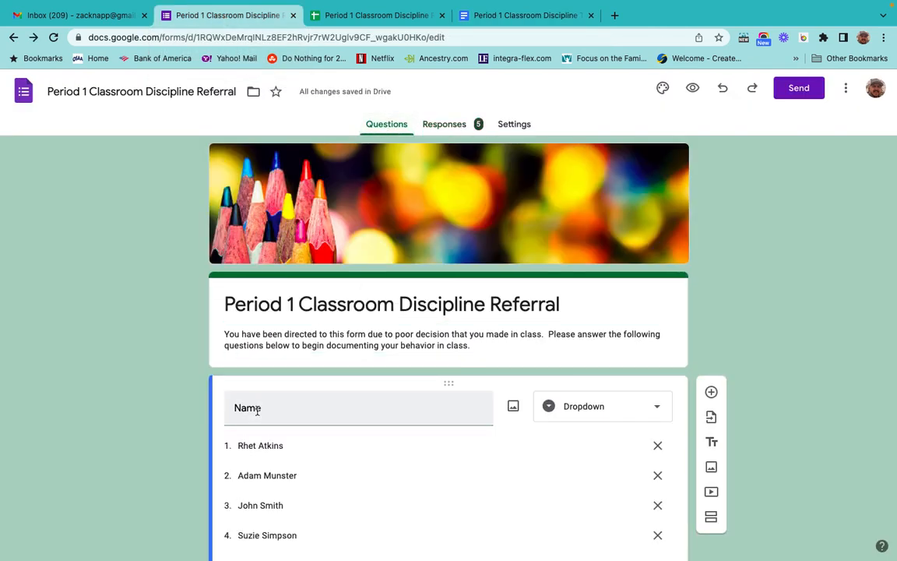
scroll(257, 410, down, 4)
scroll(257, 414, up, 5)
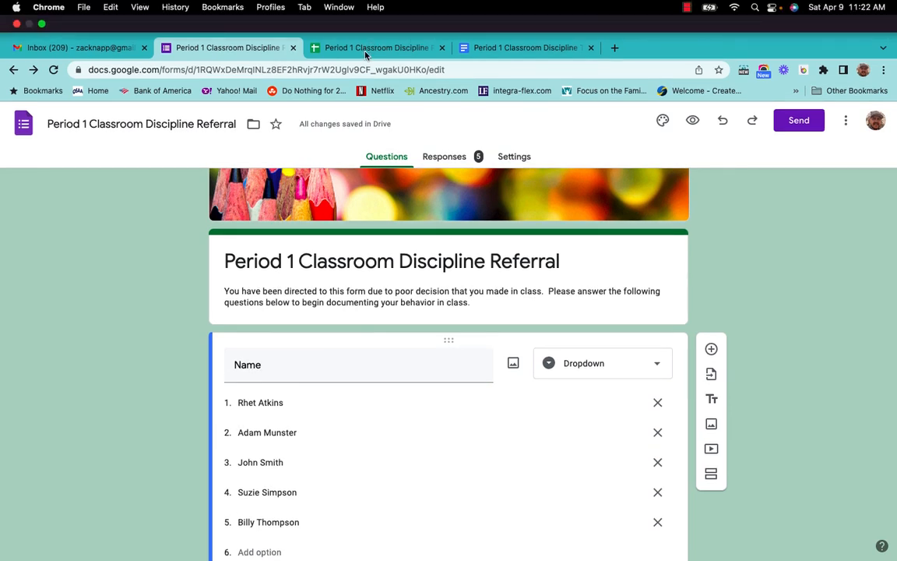
click(365, 50)
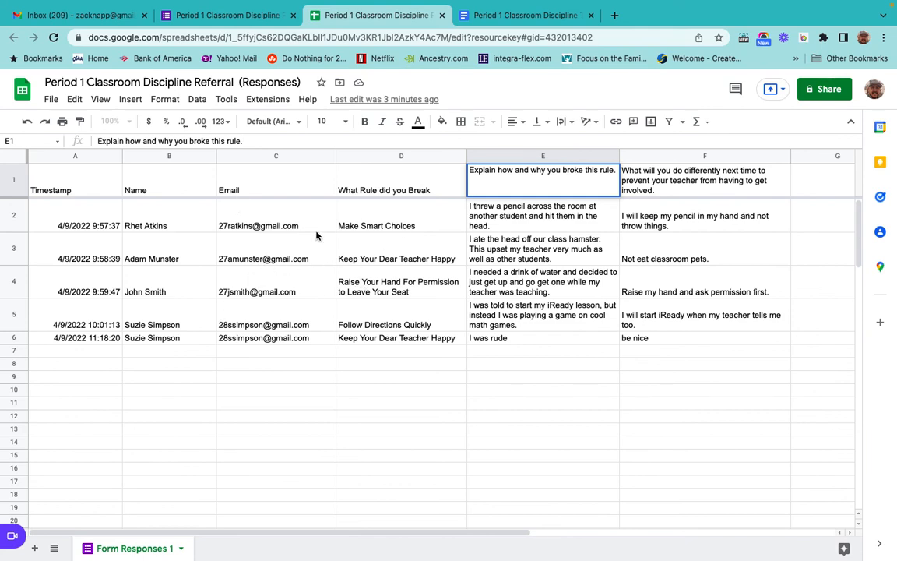
Return to the discipline template and color the prevention plan merge tag, <<What will you do differently next time...>>, blue
click(511, 17)
scroll(349, 288, up, 3)
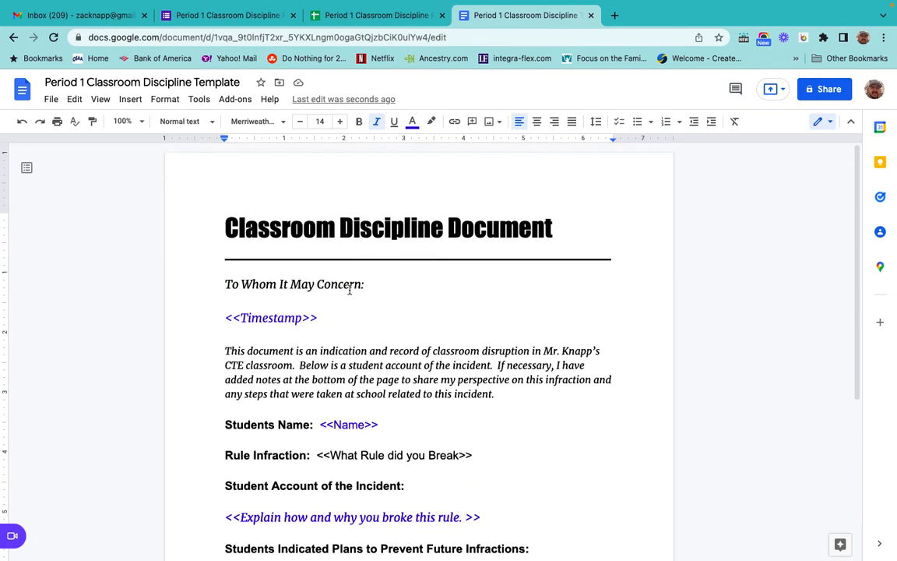
scroll(350, 289, down, 5)
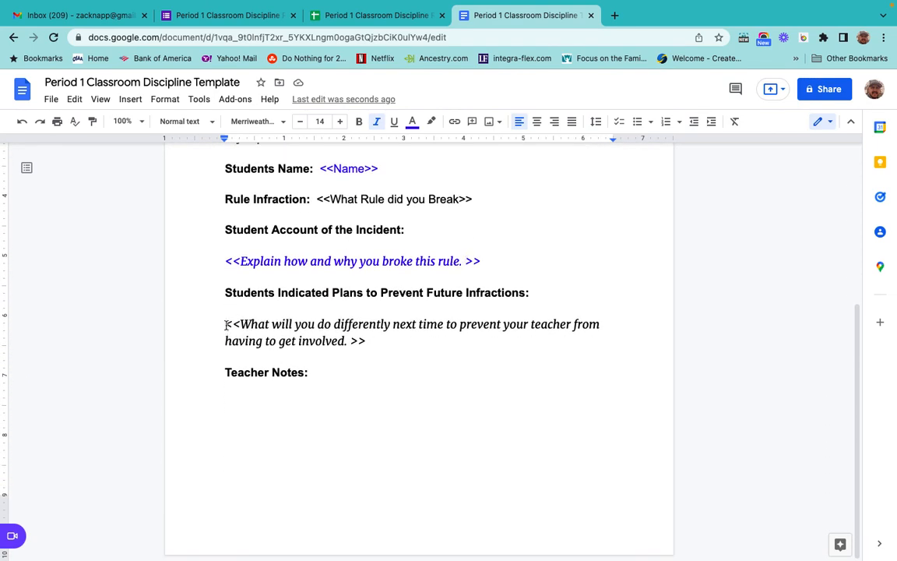
drag(227, 325, 373, 346)
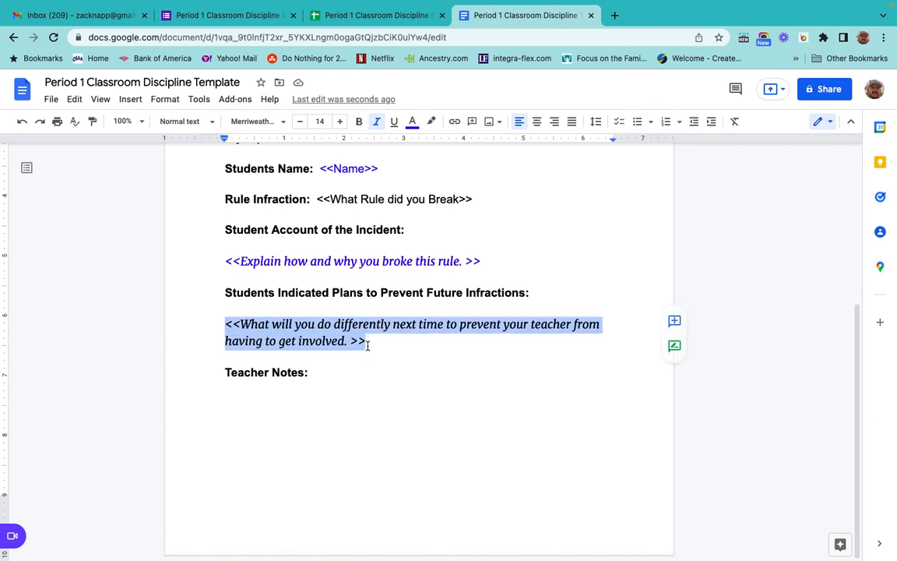
click(412, 123)
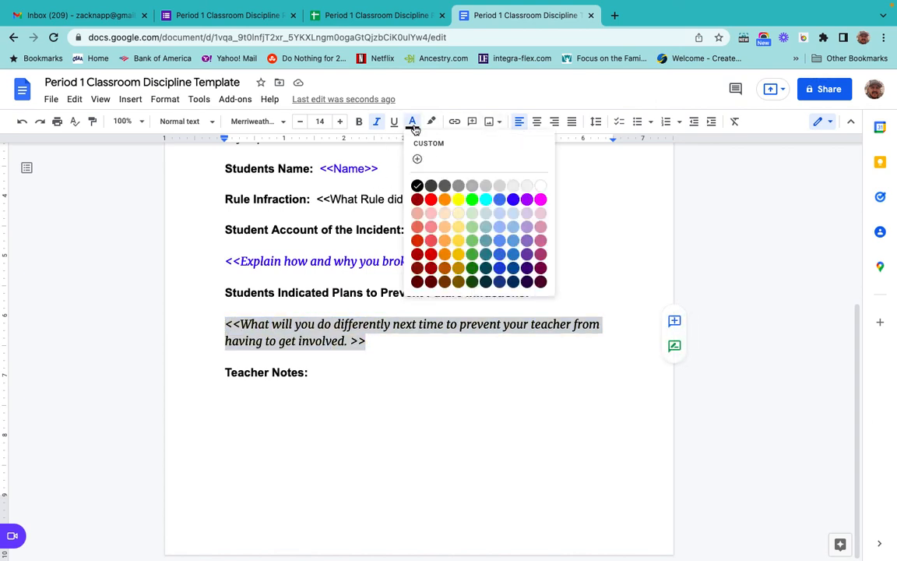
click(513, 200)
click(448, 336)
Color the <<What Rule did you Break>> merge tag beside Rule Infraction blue
scroll(442, 302, up, 3)
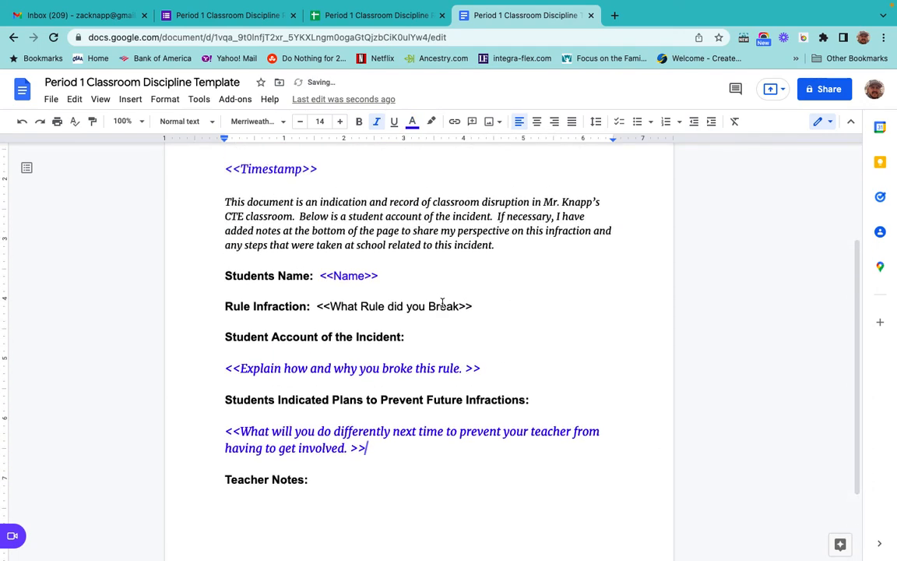
drag(318, 321, 471, 320)
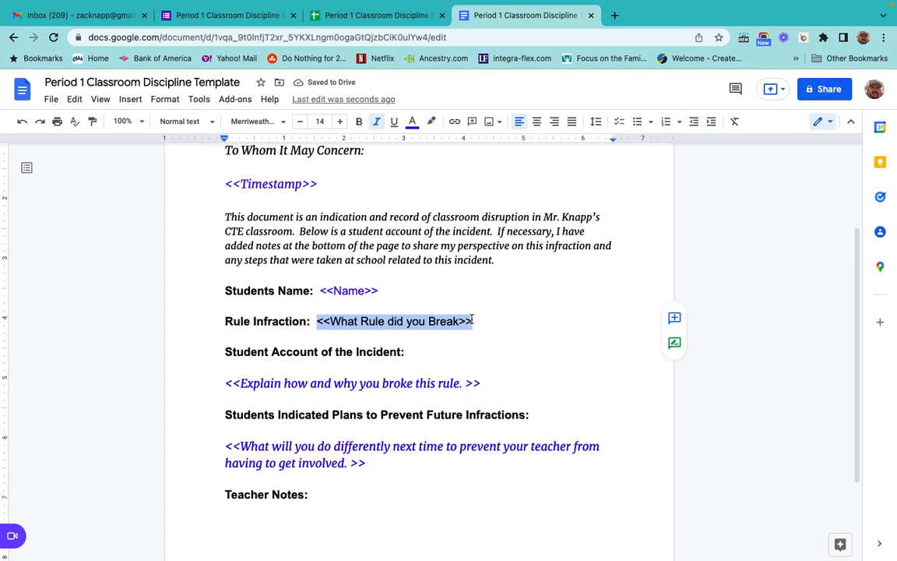
click(411, 122)
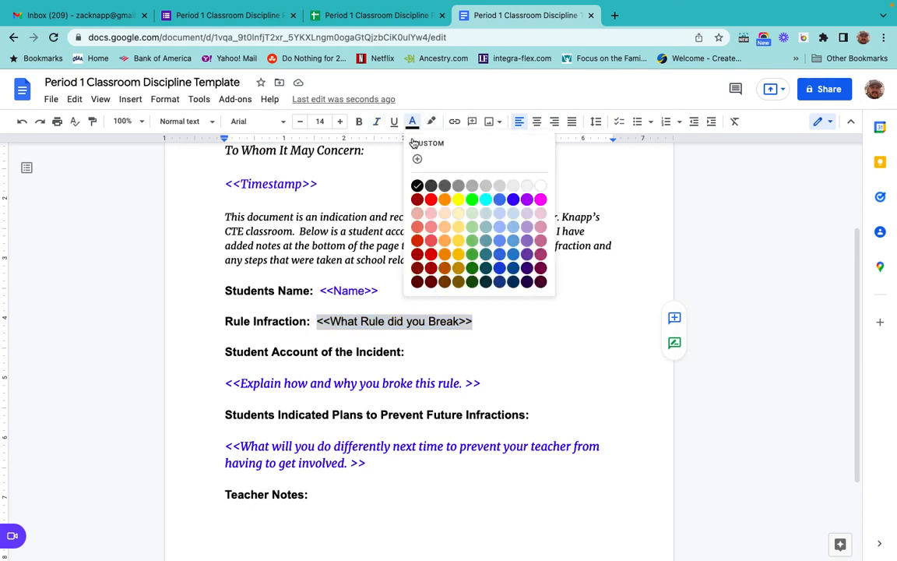
click(512, 199)
click(500, 375)
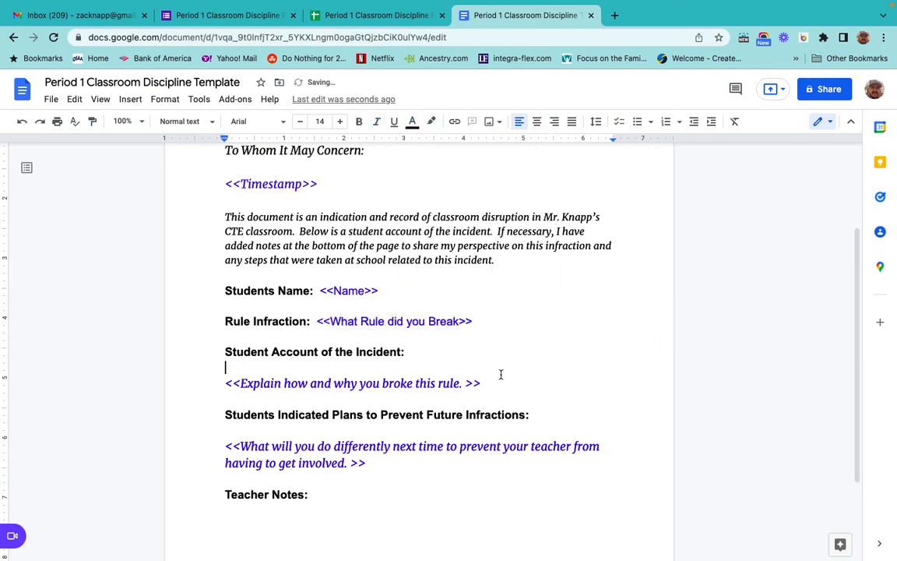